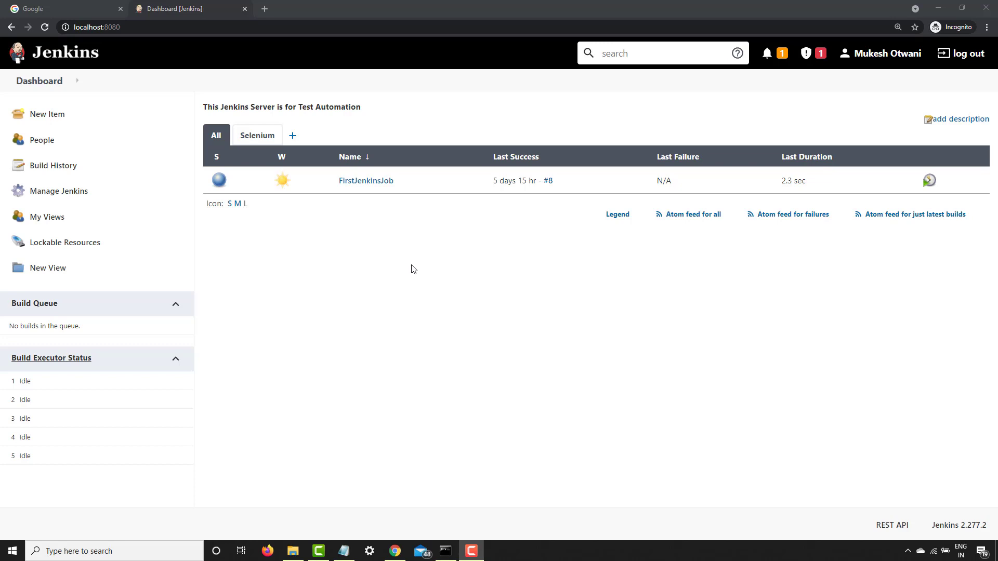
Review the project types offered for a new item and return to the dashboard without creating one
click(53, 119)
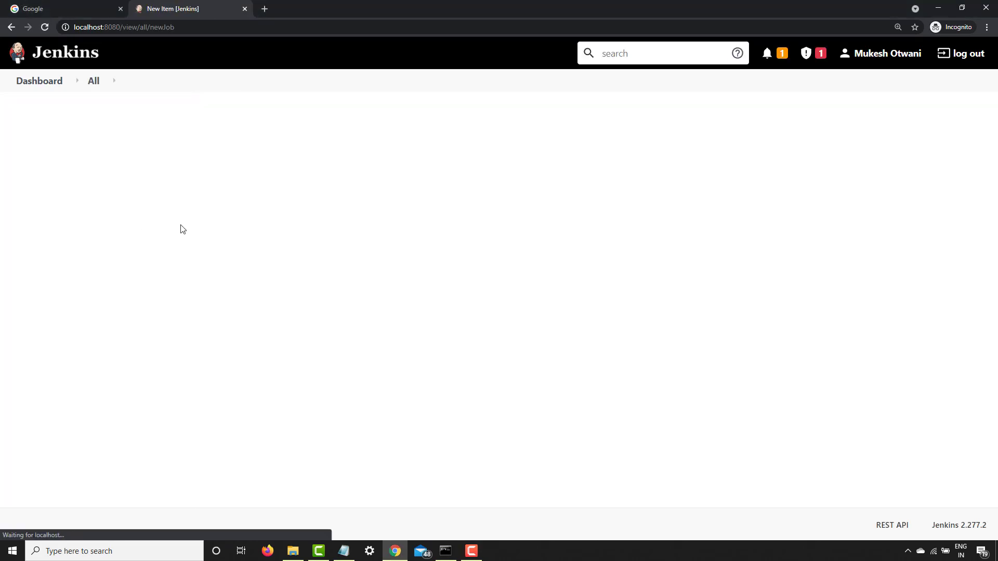
scroll(312, 372, down, 2)
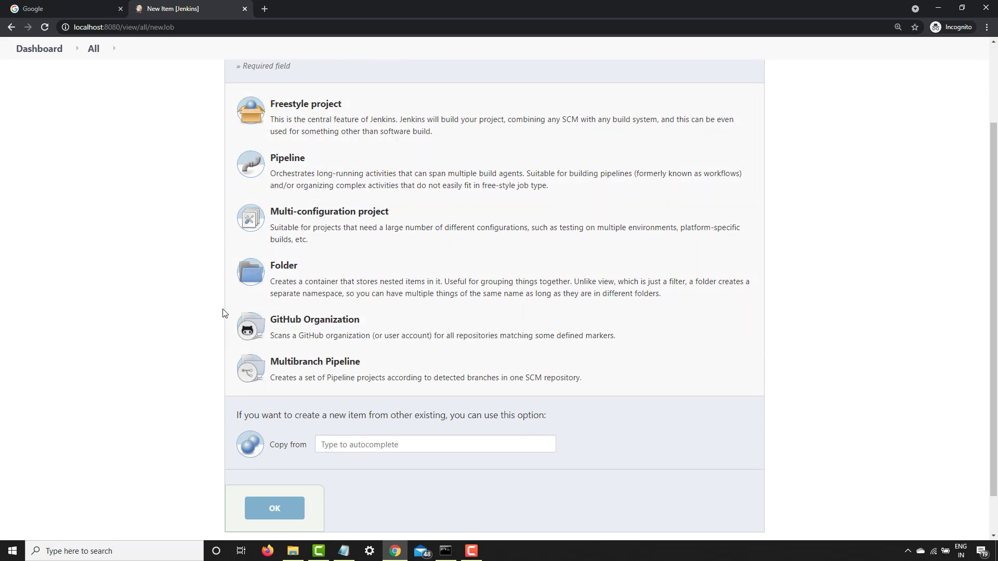
scroll(239, 301, up, 2)
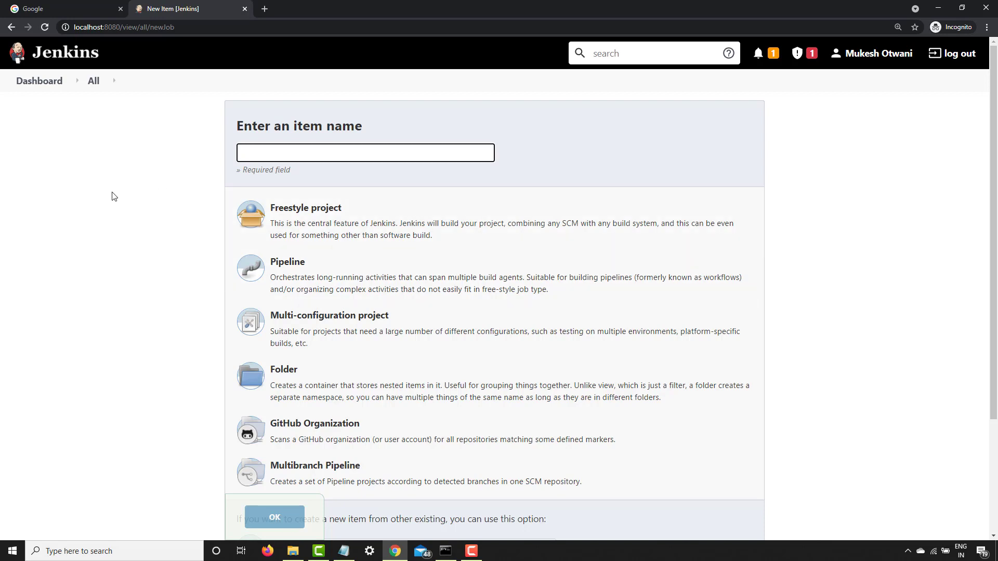
click(45, 87)
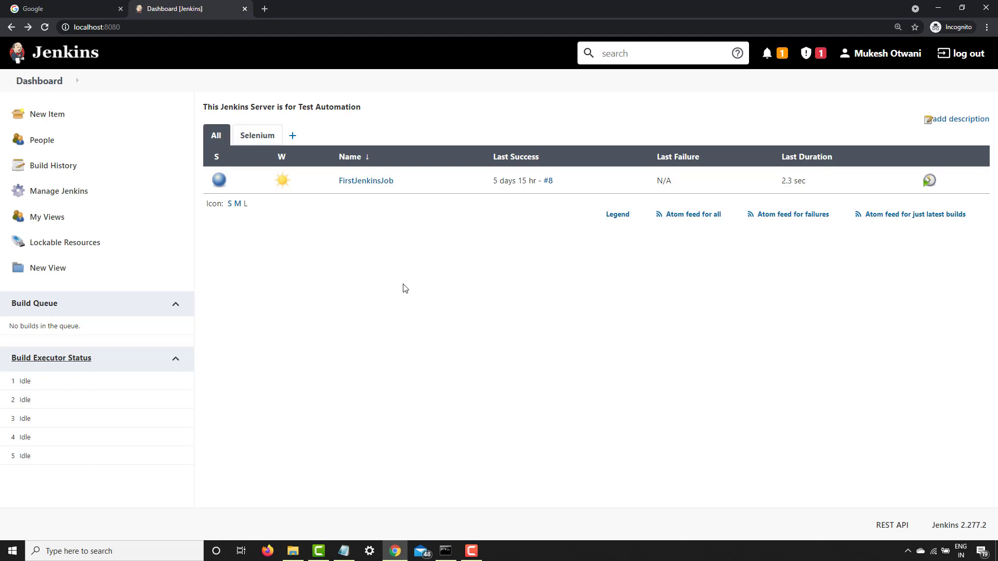
Open the Jenkins plugin manager and review the list of plugin updates
click(40, 194)
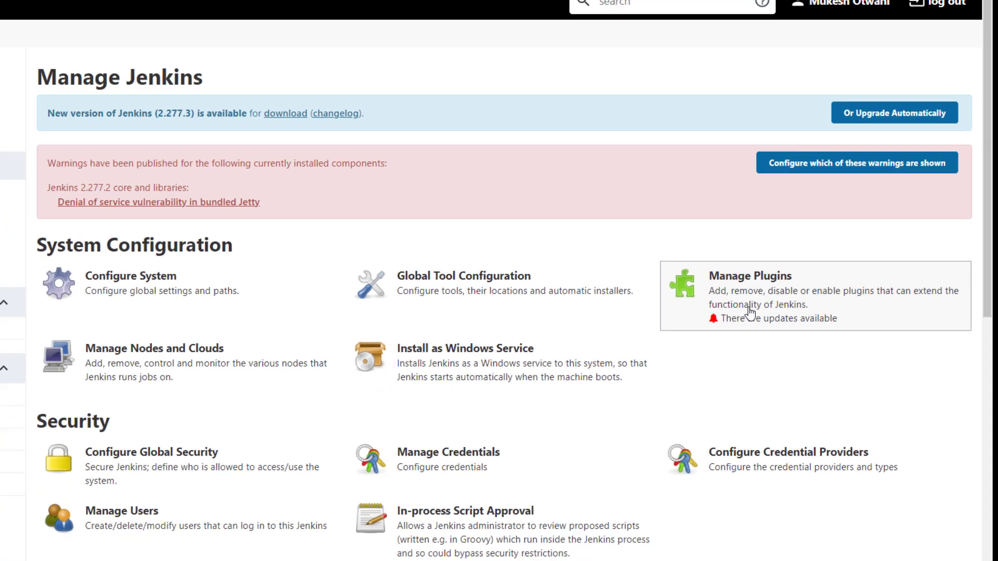
click(632, 305)
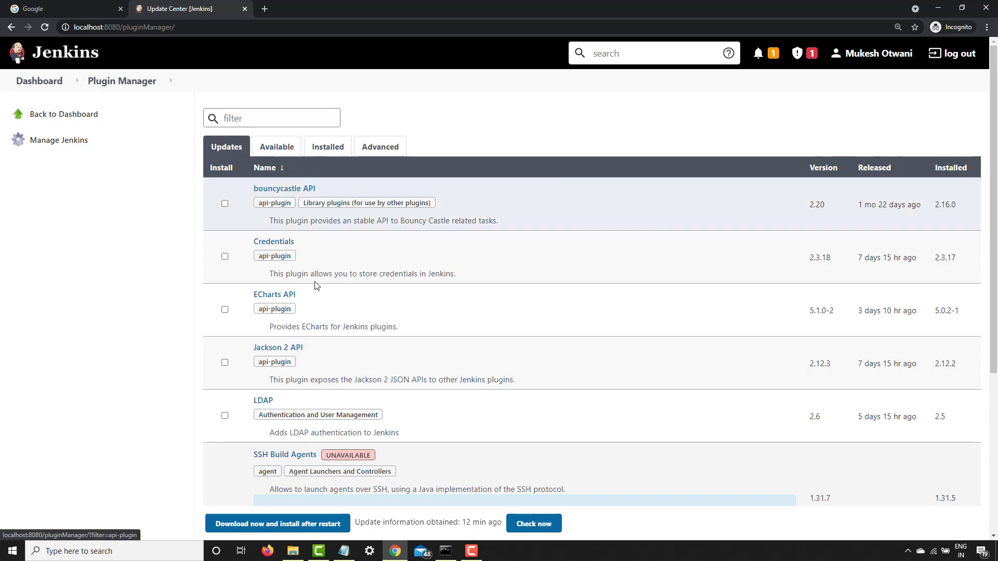
scroll(383, 291, down, 2)
scroll(383, 293, down, 3)
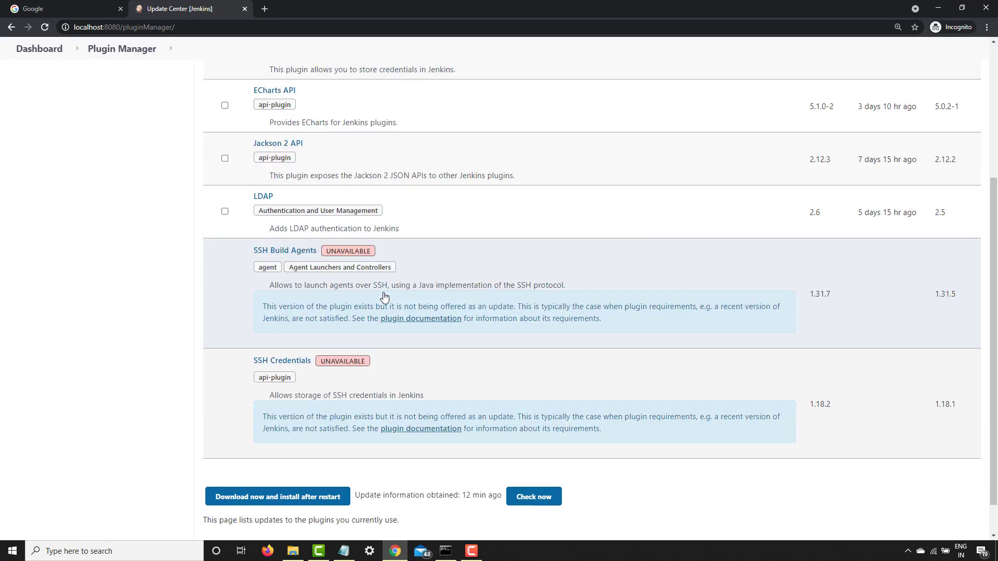
scroll(403, 286, up, 3)
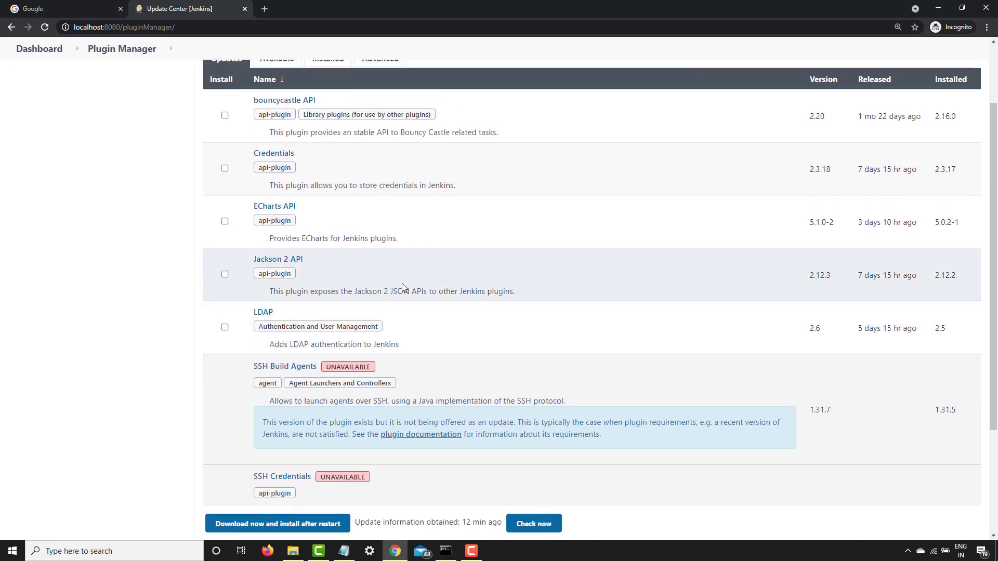
scroll(756, 175, up, 1)
scroll(756, 176, up, 2)
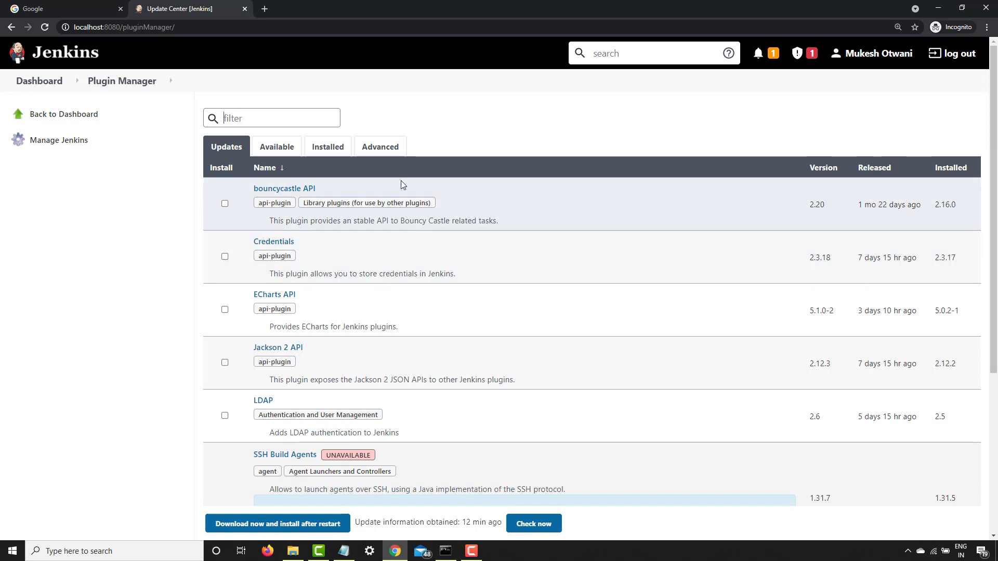
Browse the plugins available for installation, and show the list of installed plugins
click(278, 147)
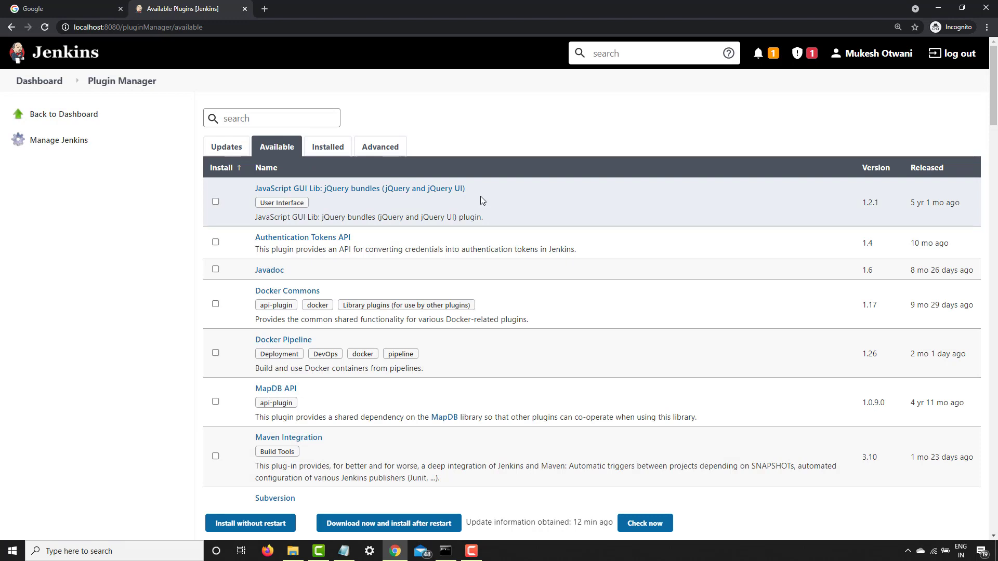
scroll(334, 301, down, 2)
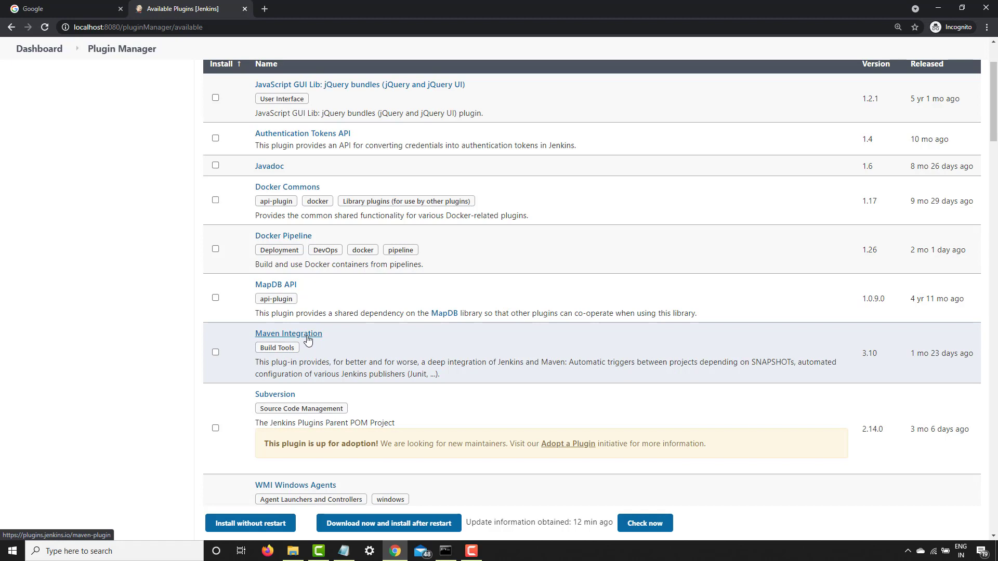
scroll(312, 208, up, 2)
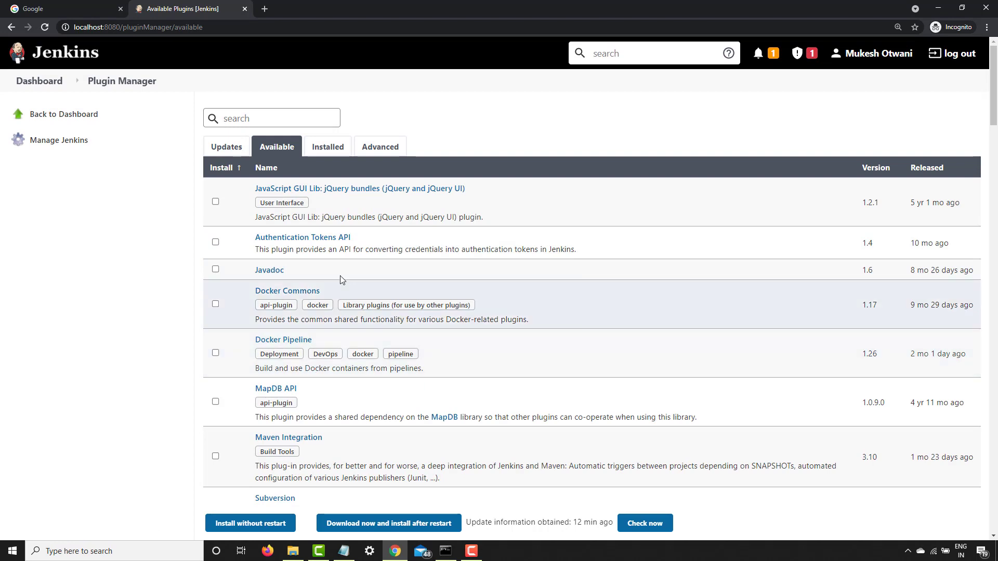
click(327, 147)
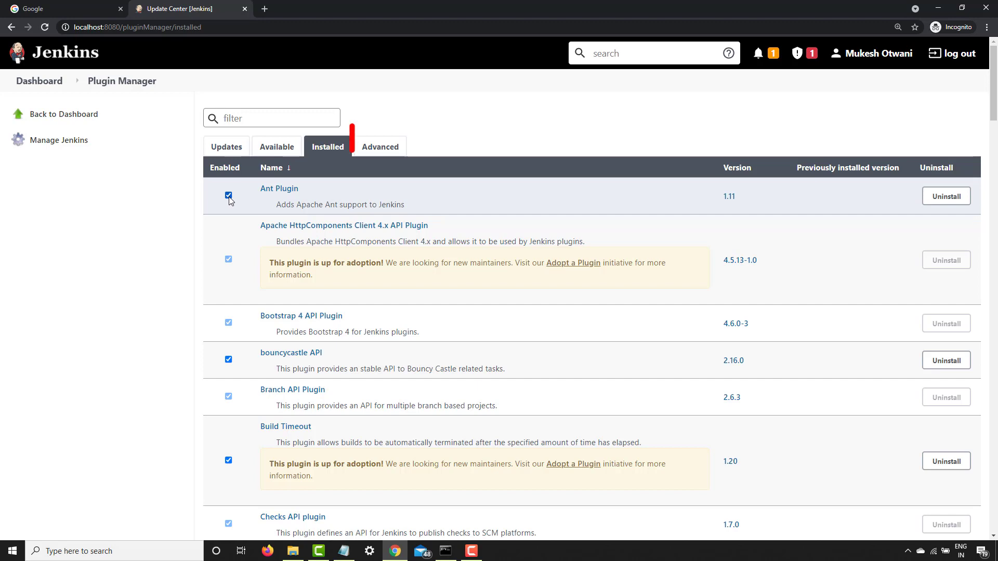
Review the advanced plugin settings, including the HTTP proxy, plugin upload and update site sections
click(391, 152)
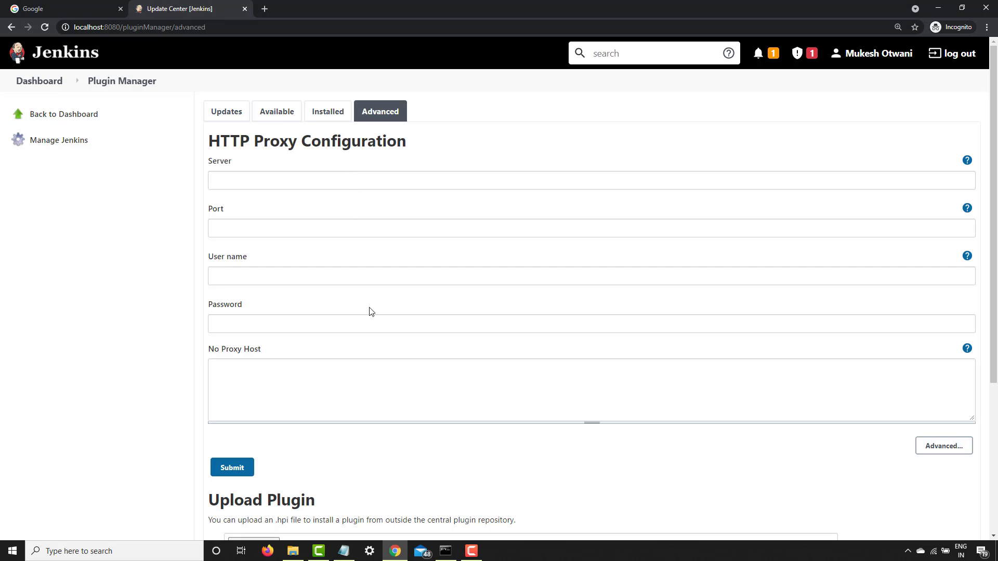
scroll(122, 375, down, 3)
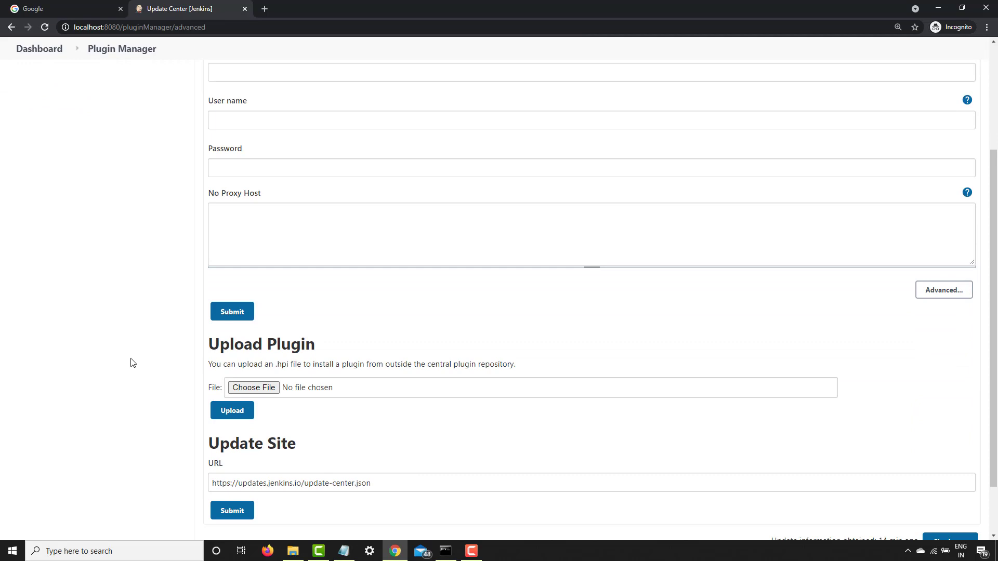
scroll(315, 359, down, 2)
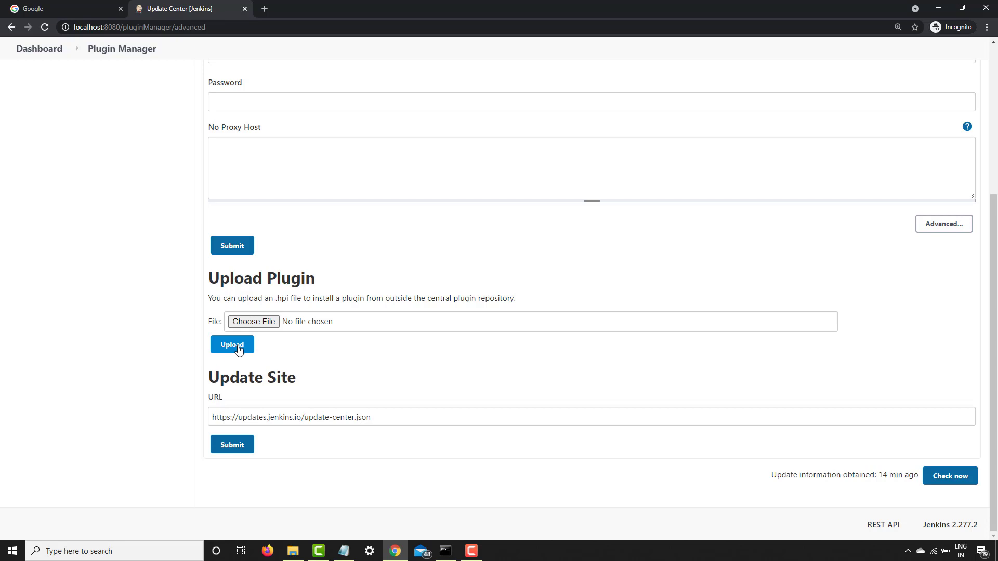
scroll(238, 349, up, 2)
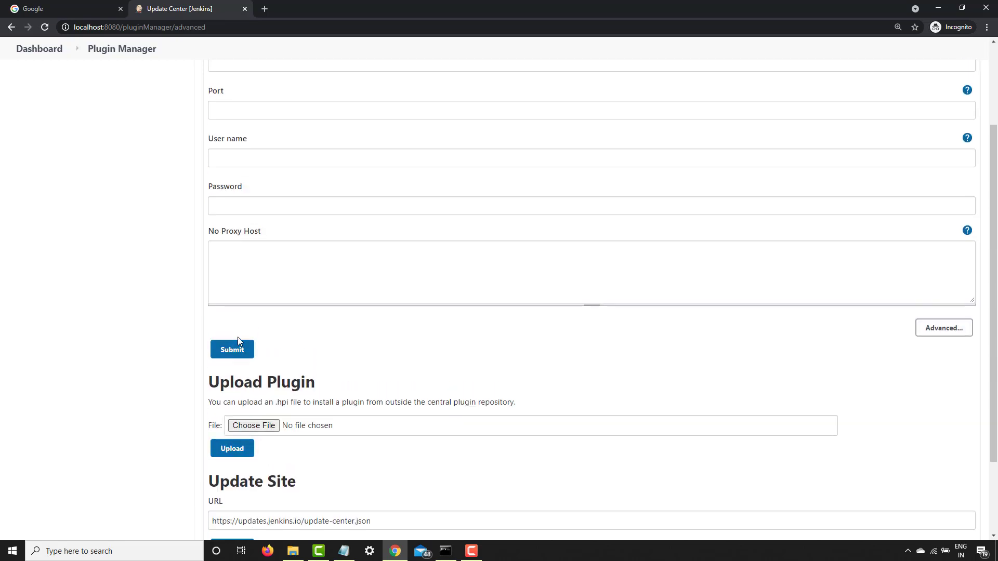
scroll(244, 333, up, 2)
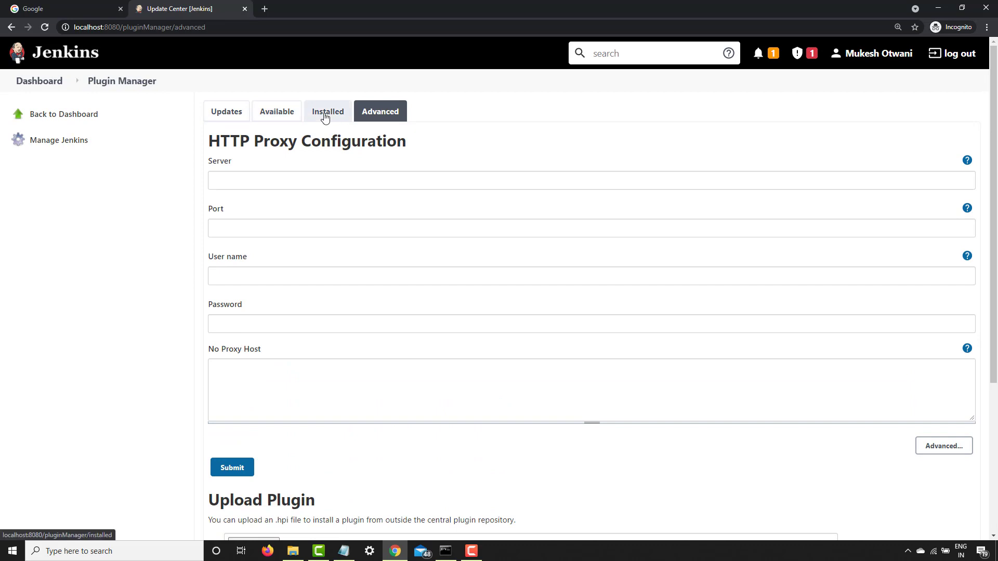
Show the available plugins, and check the FirstJenkinsJob status icon on the dashboard in a separate browser tab
click(283, 114)
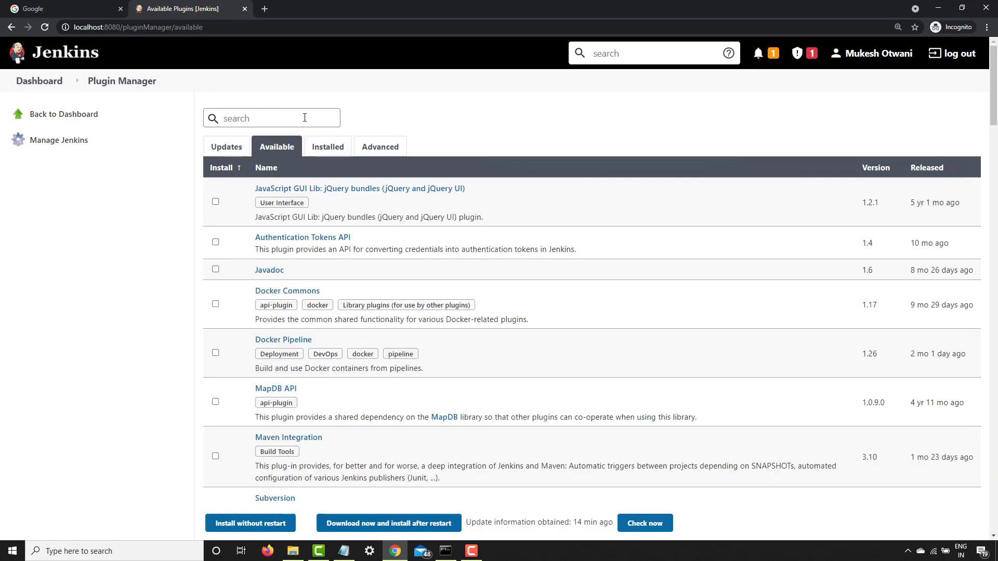
middle_click(41, 80)
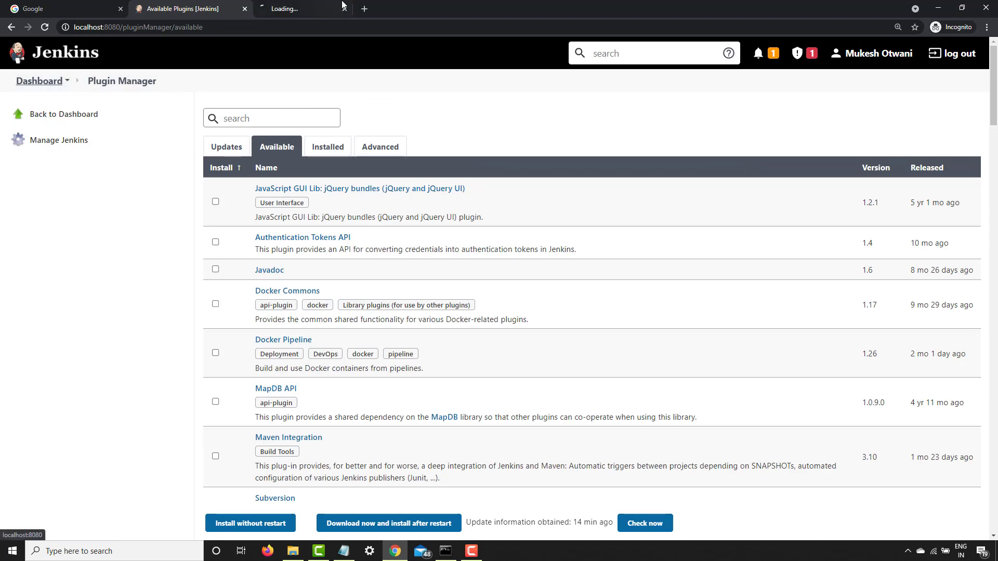
click(298, 9)
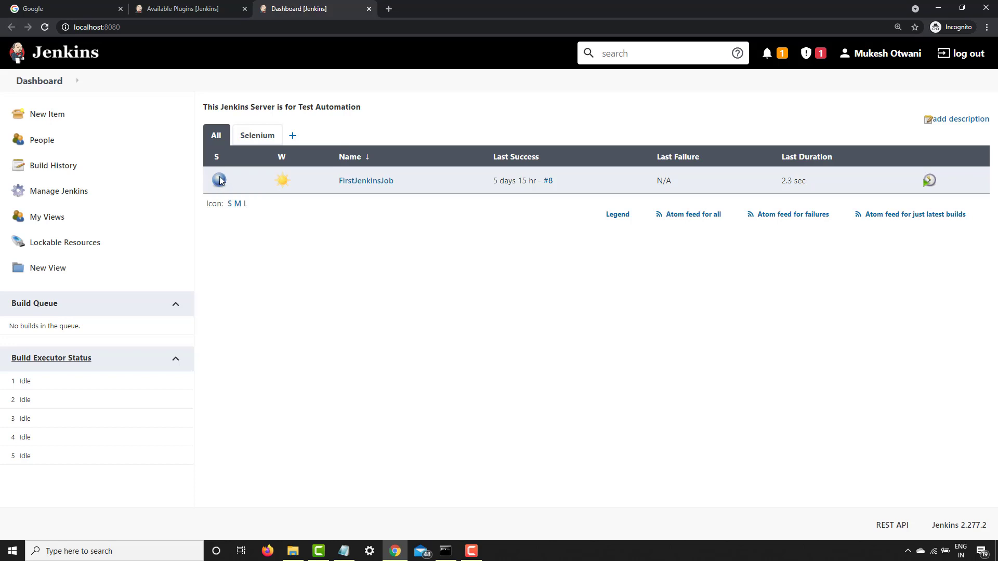
click(178, 9)
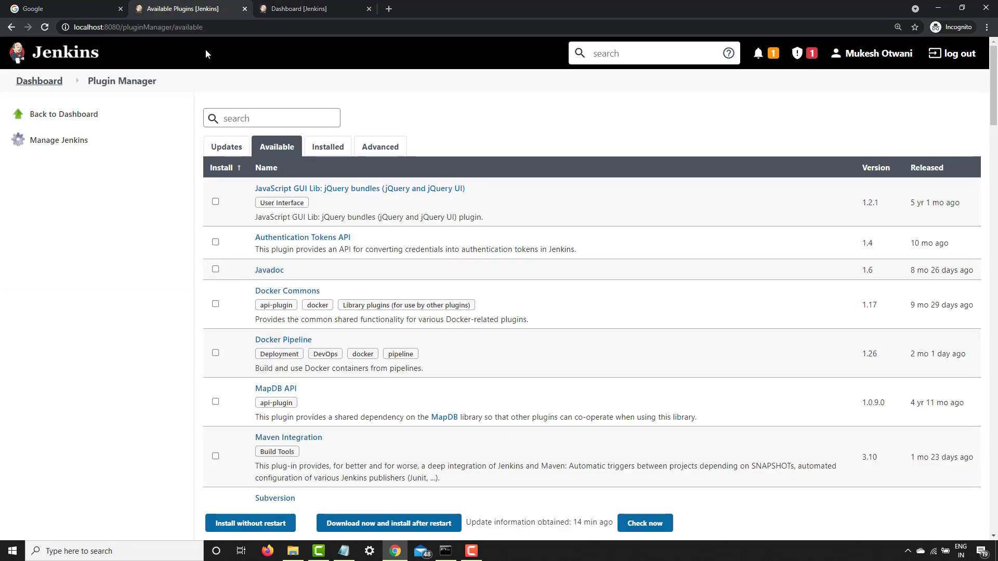
Search the available plugins for "green" and open the Green Balls plugin page
click(283, 119)
text(green)
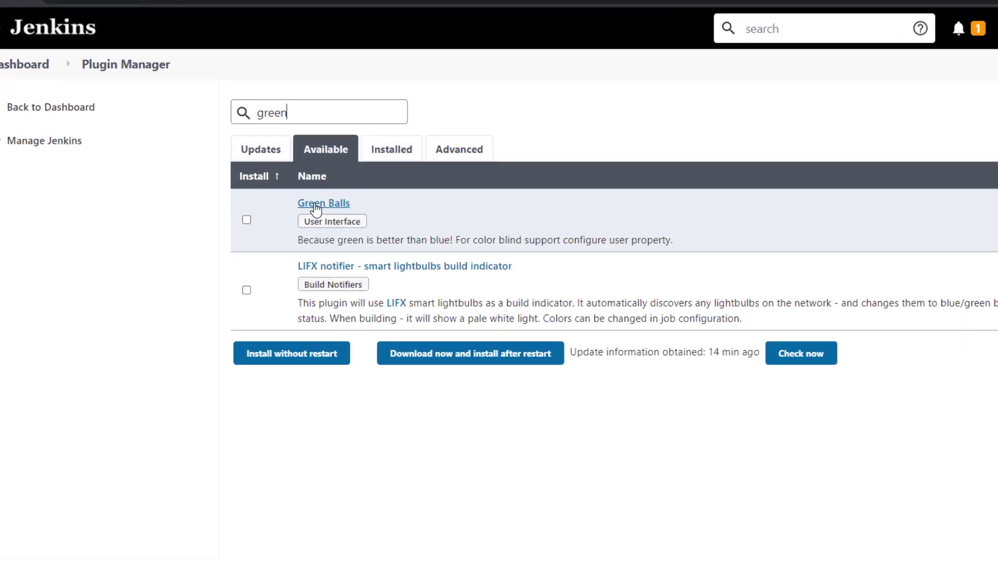
click(411, 224)
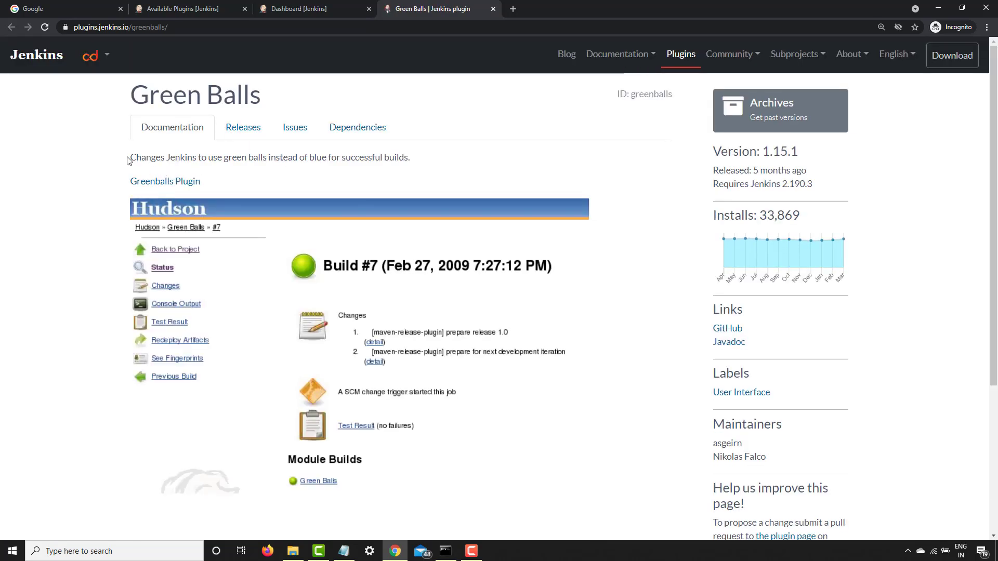
Read the Green Balls plugin's documentation on how it changes the colour of successful builds
drag(130, 158, 271, 156)
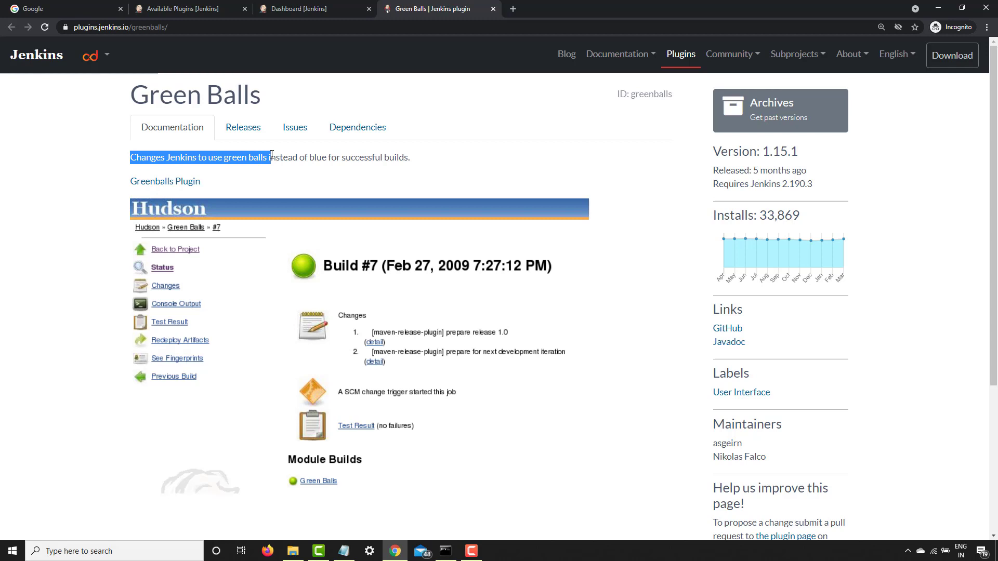
click(328, 162)
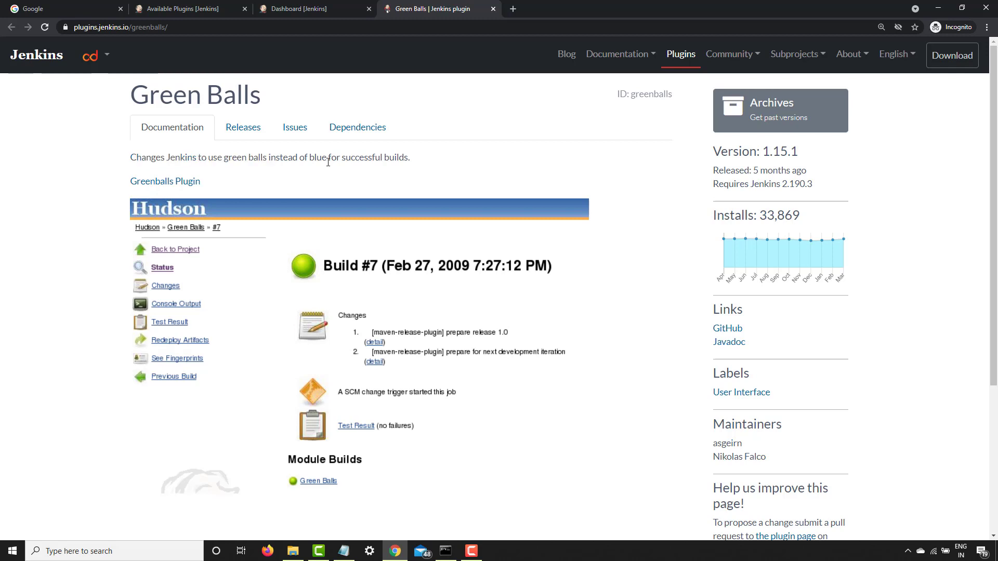
scroll(326, 188, down, 2)
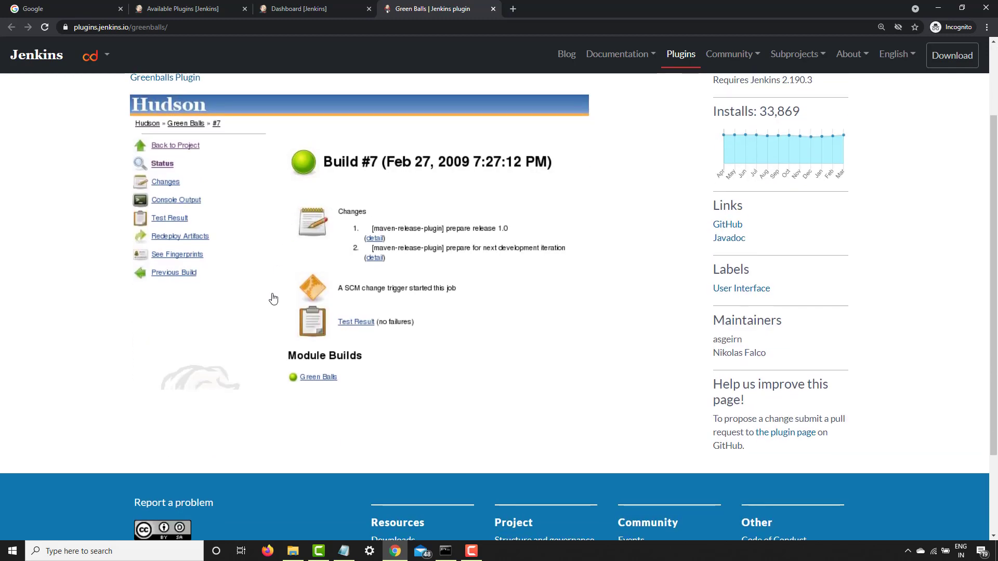
scroll(273, 299, up, 1)
scroll(273, 299, up, 1)
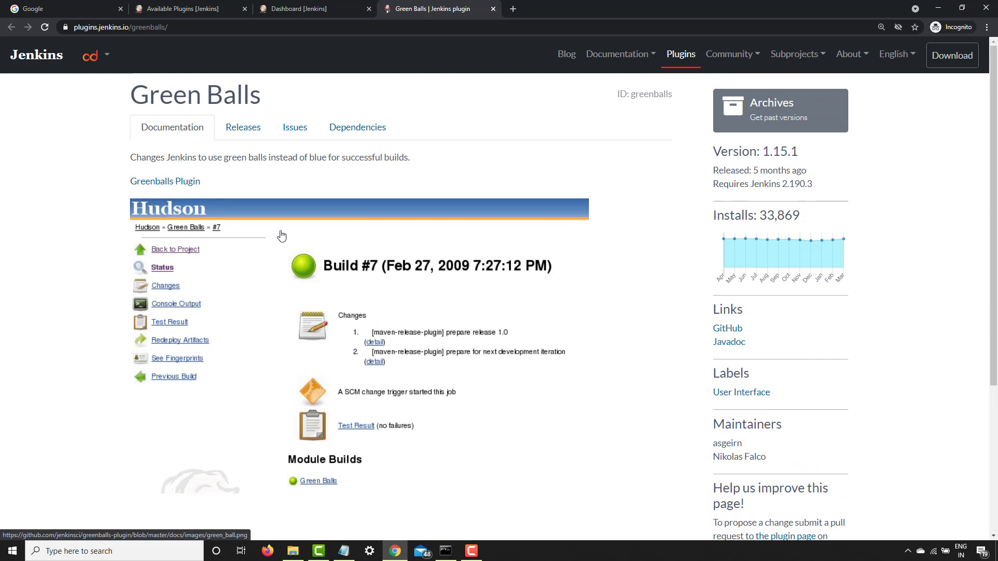
Review the Green Balls plugin's release history and the install command of its newest version
click(245, 133)
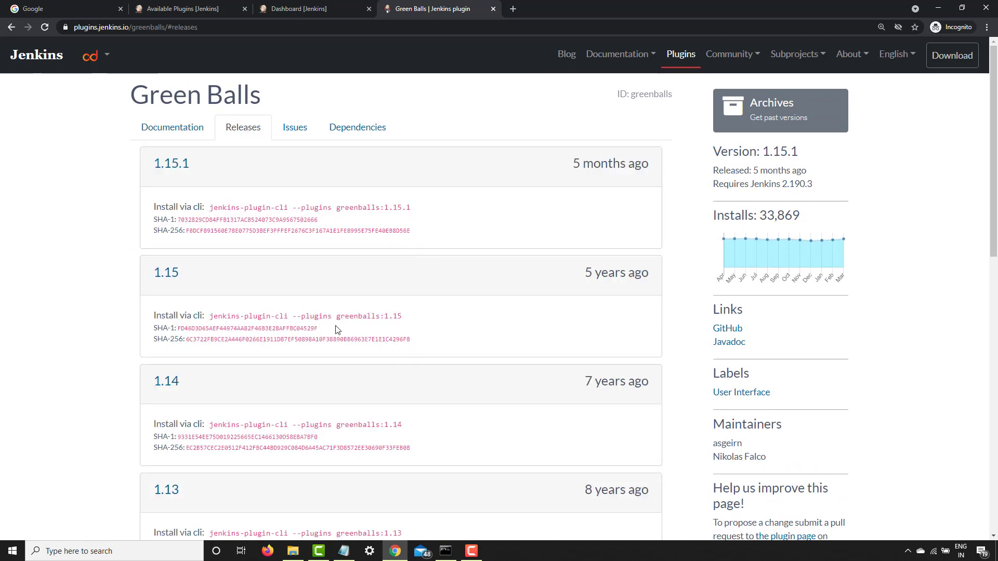
scroll(387, 369, down, 12)
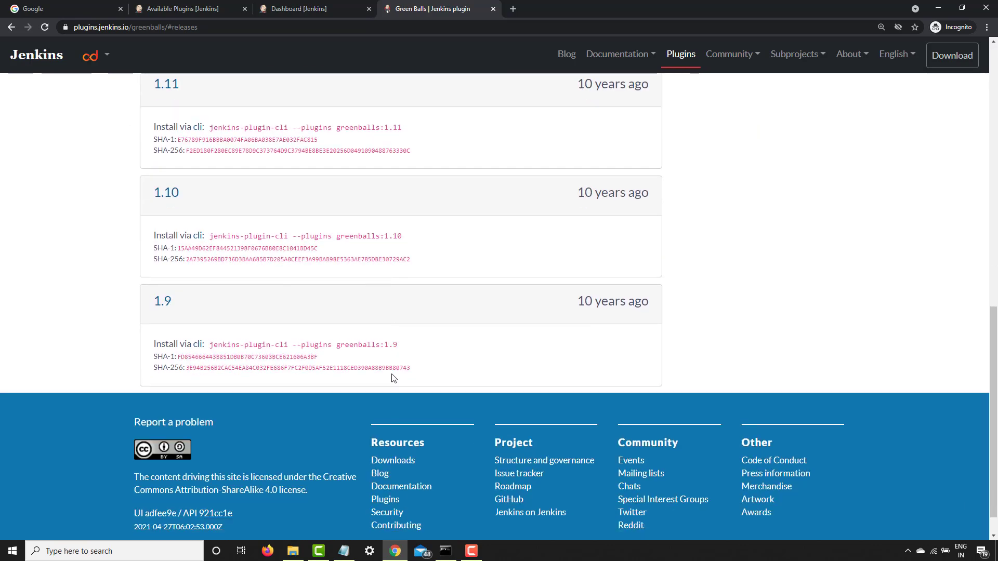
scroll(300, 323, up, 12)
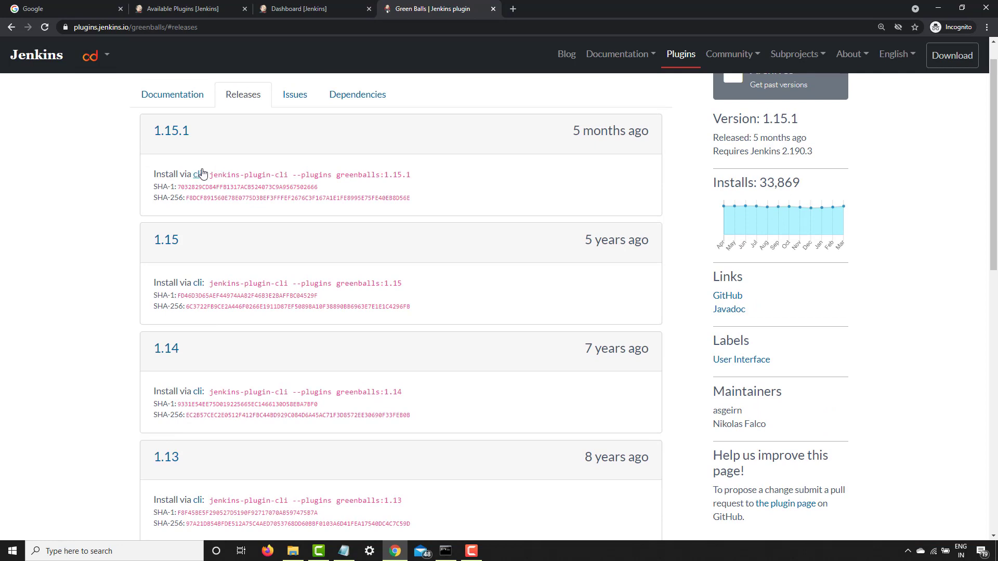
scroll(208, 171, up, 1)
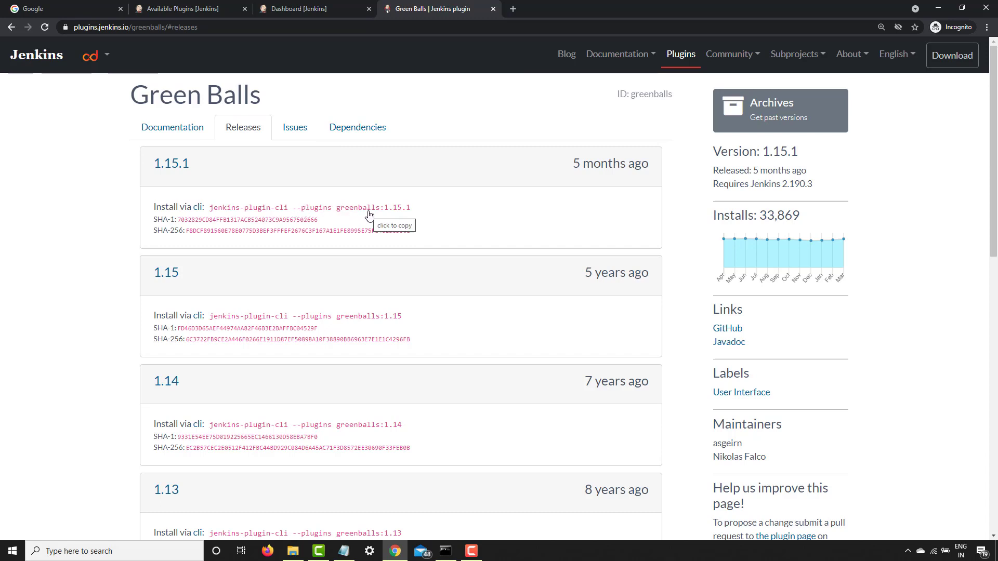
Check the Green Balls plugin's issues and dependencies, and return to the filtered available plugins list
click(303, 133)
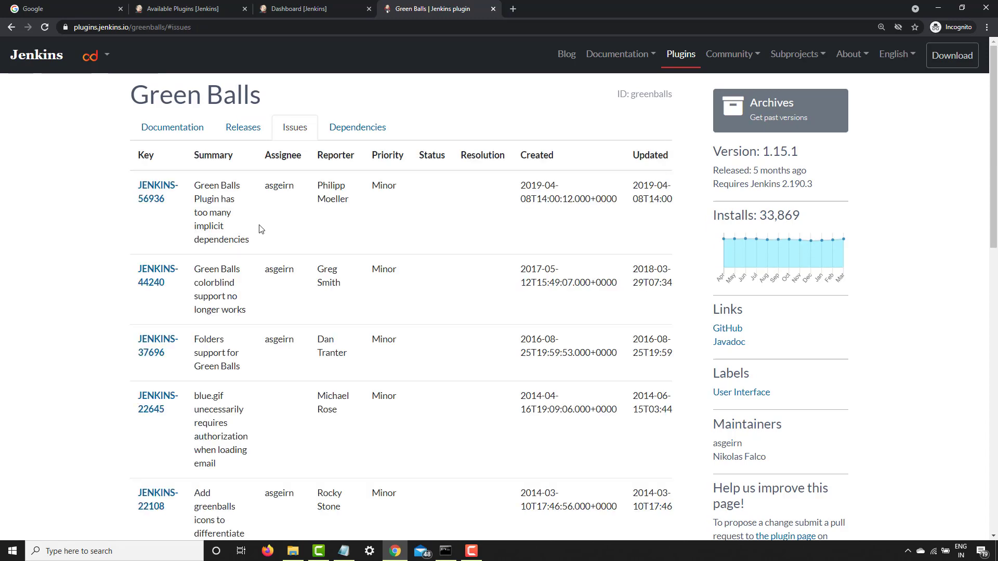
click(350, 129)
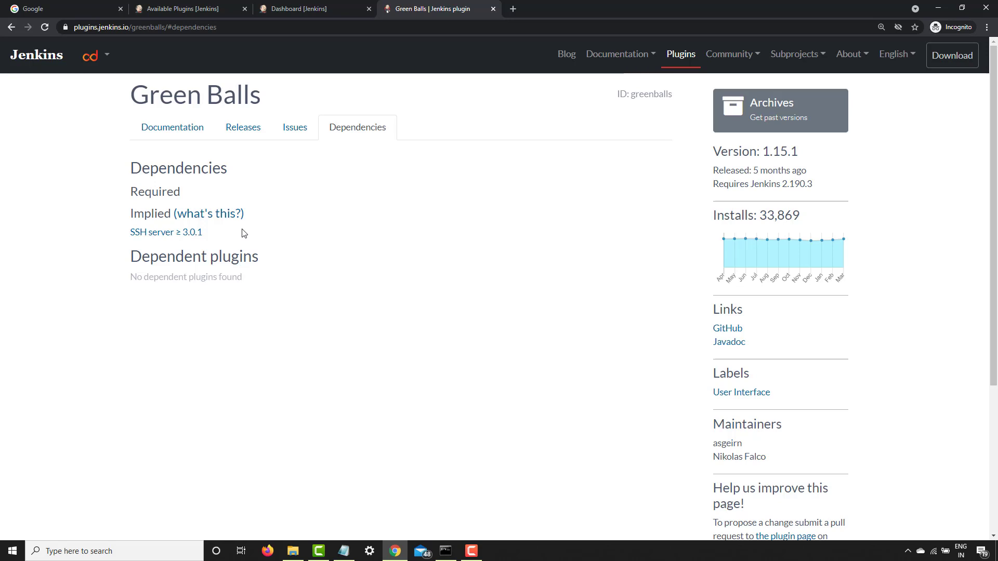
click(299, 9)
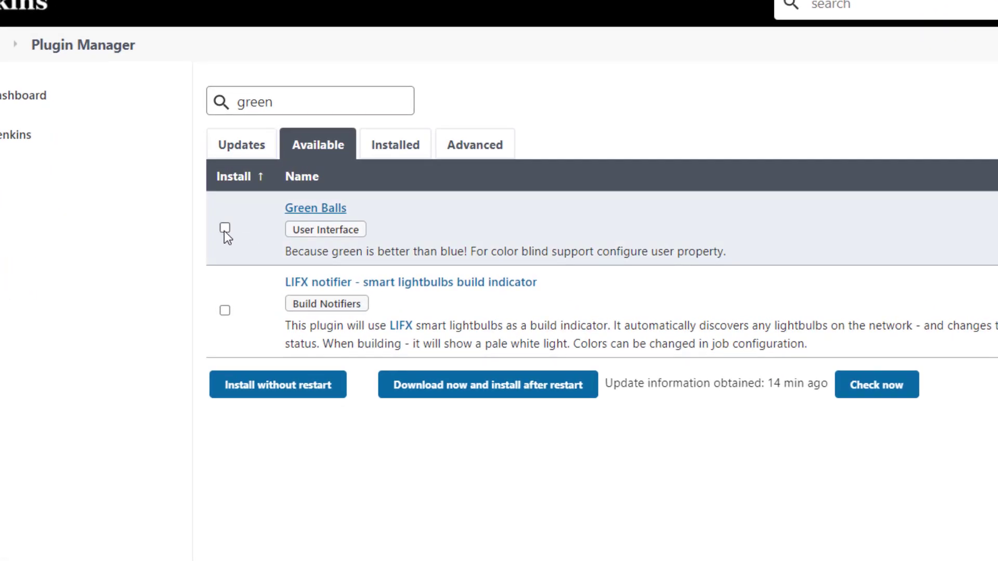
Install the Green Balls plugin without a restart and return to the dashboard
click(224, 229)
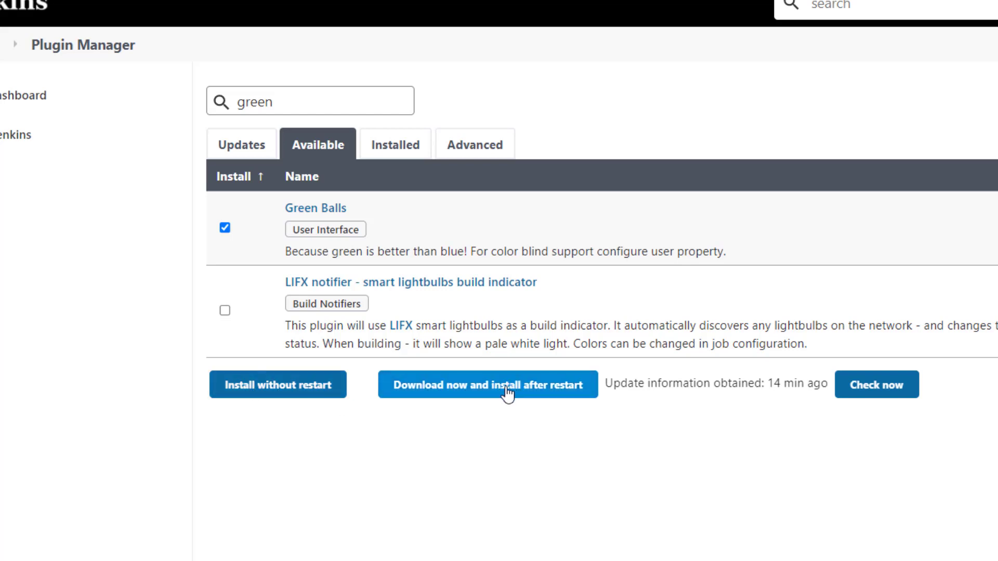
click(278, 393)
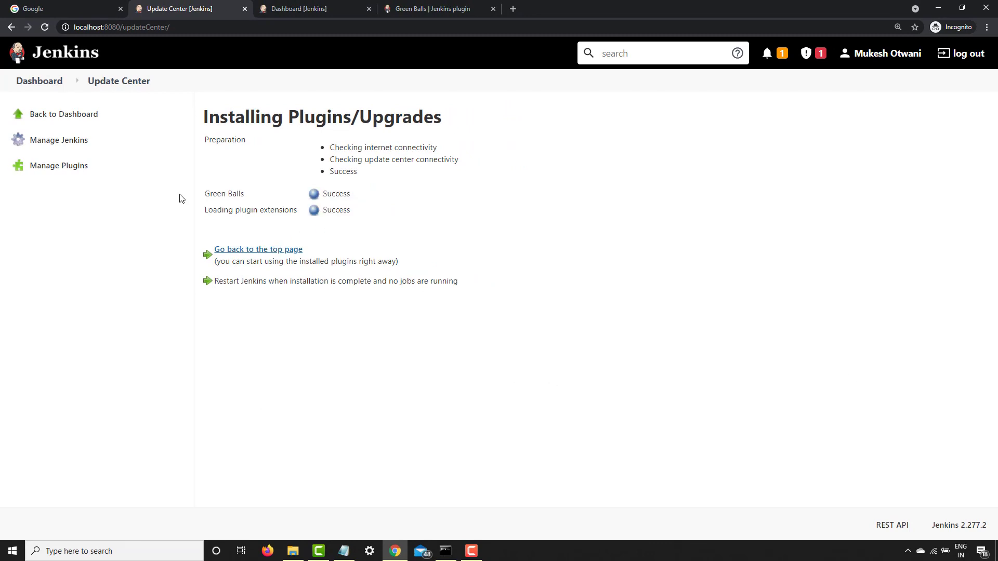
click(34, 81)
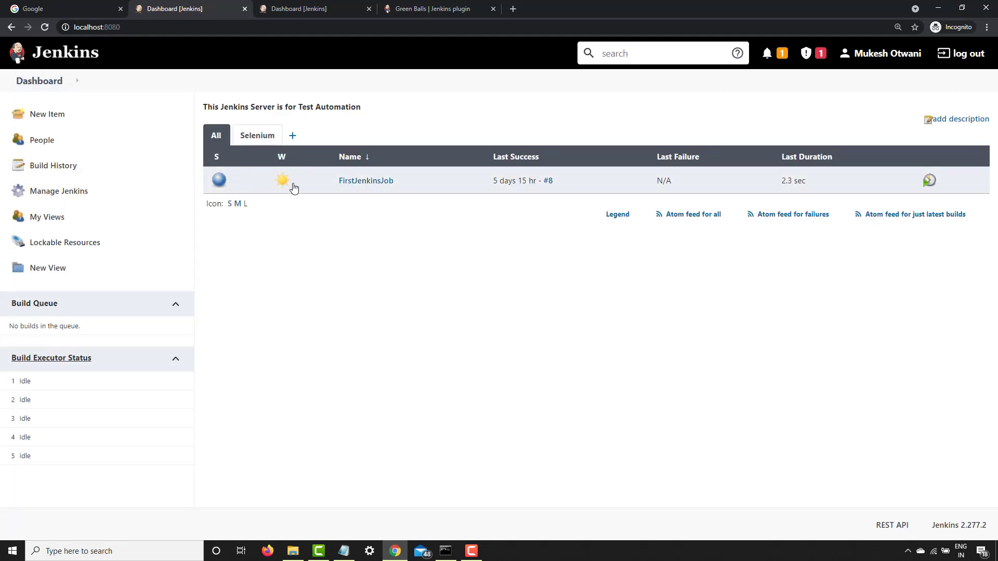
Run a new build of FirstJenkinsJob, reload its project page and return to the dashboard
click(346, 183)
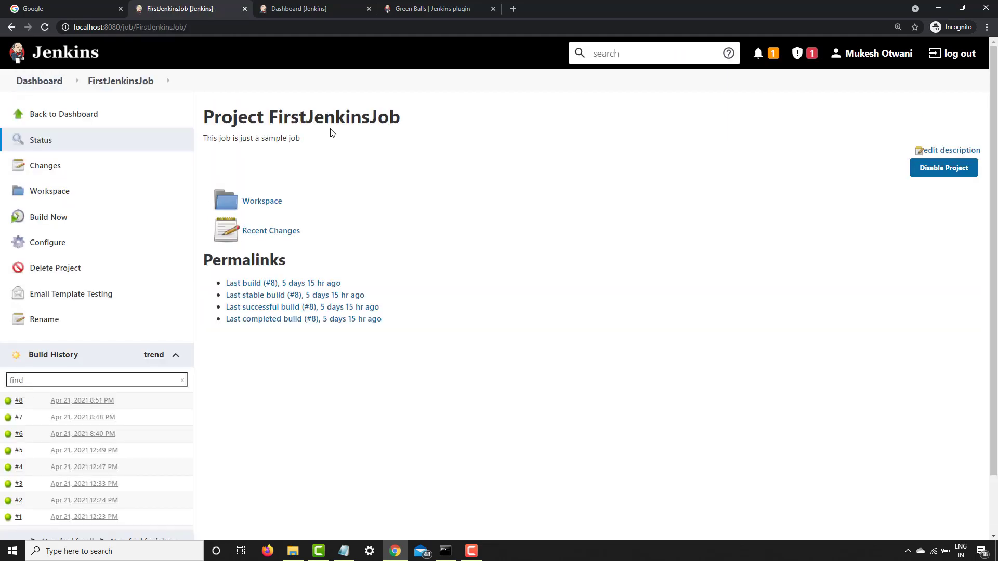
click(49, 222)
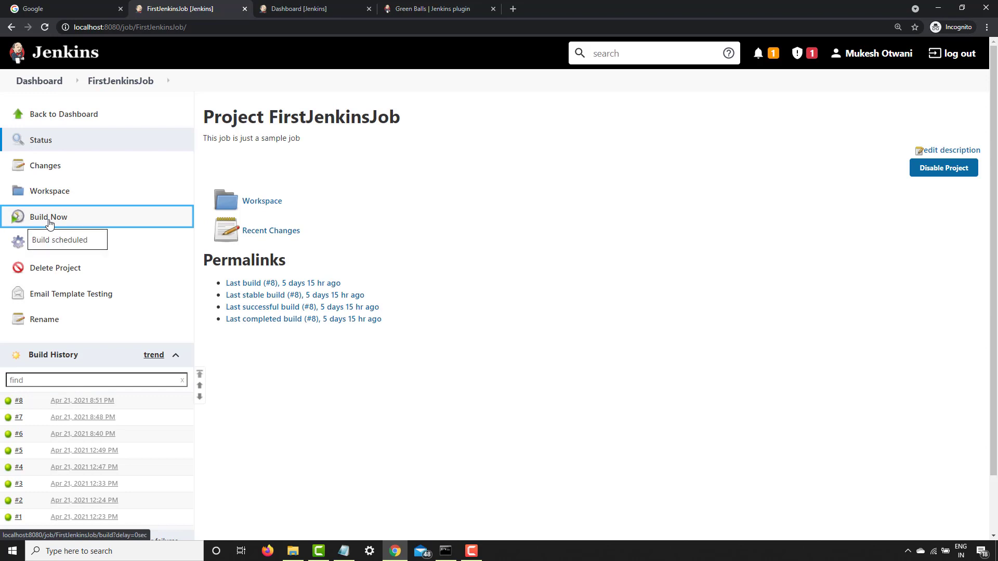
click(111, 81)
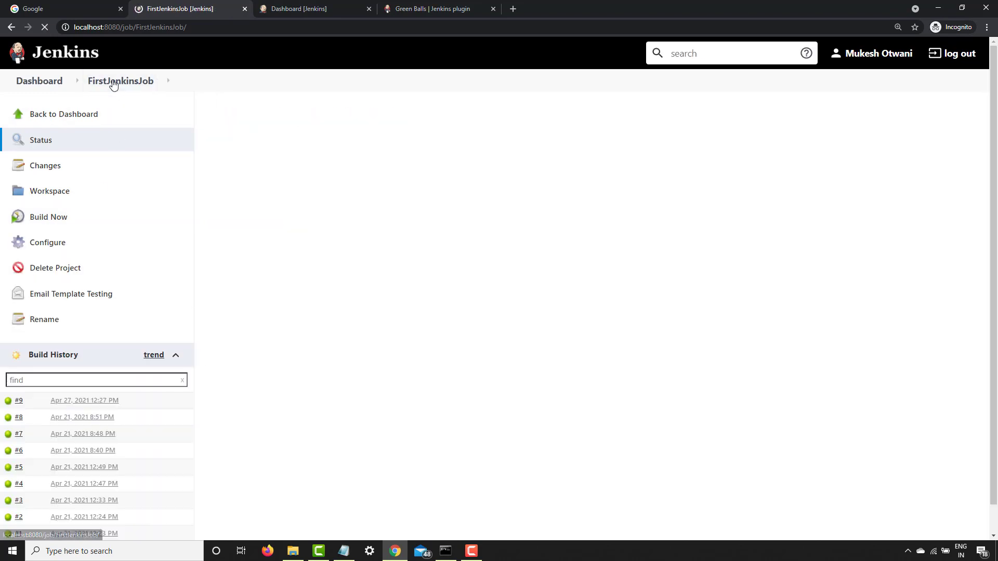
click(29, 83)
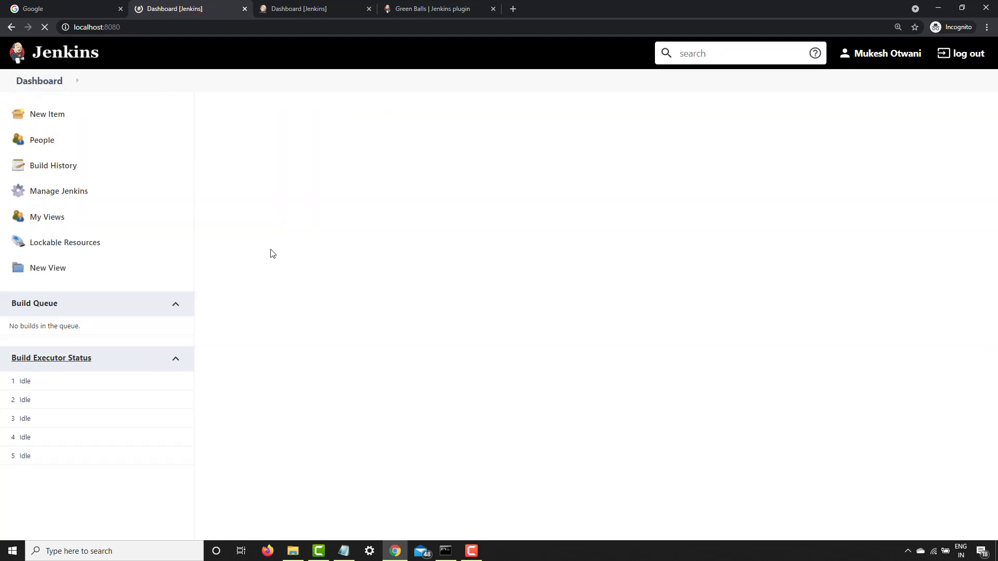
Switch to the command prompt, stop Jenkins, restart it with java -jar C:\Users\USER\Downloads\jenkins.war, and sign in again in the browser
click(446, 551)
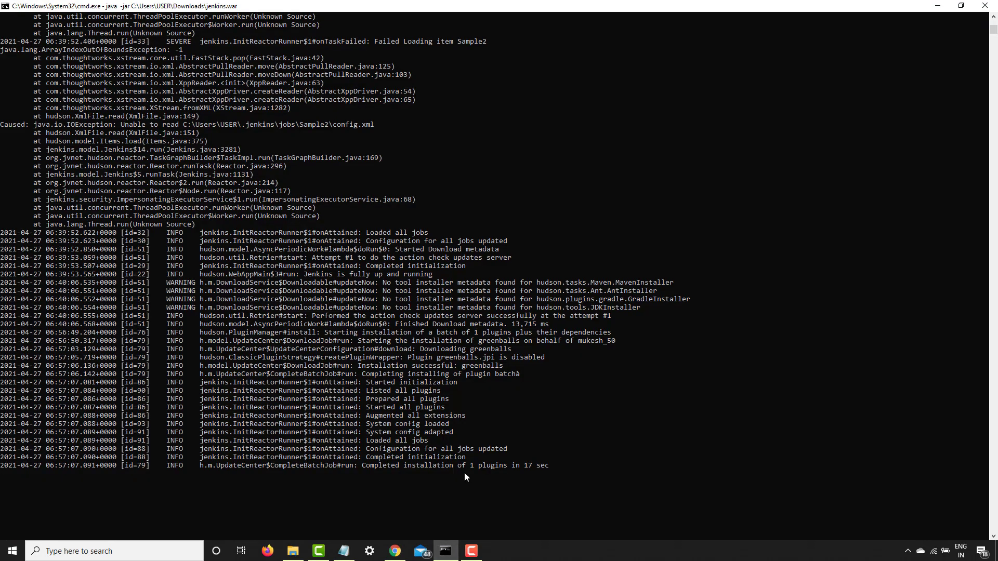
key(ctrl+c)
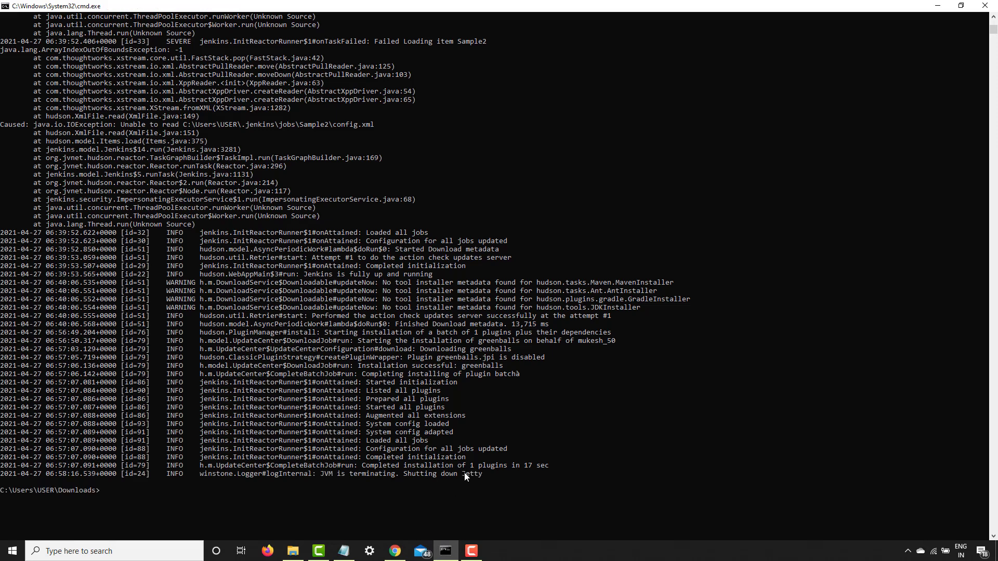
key(Up)
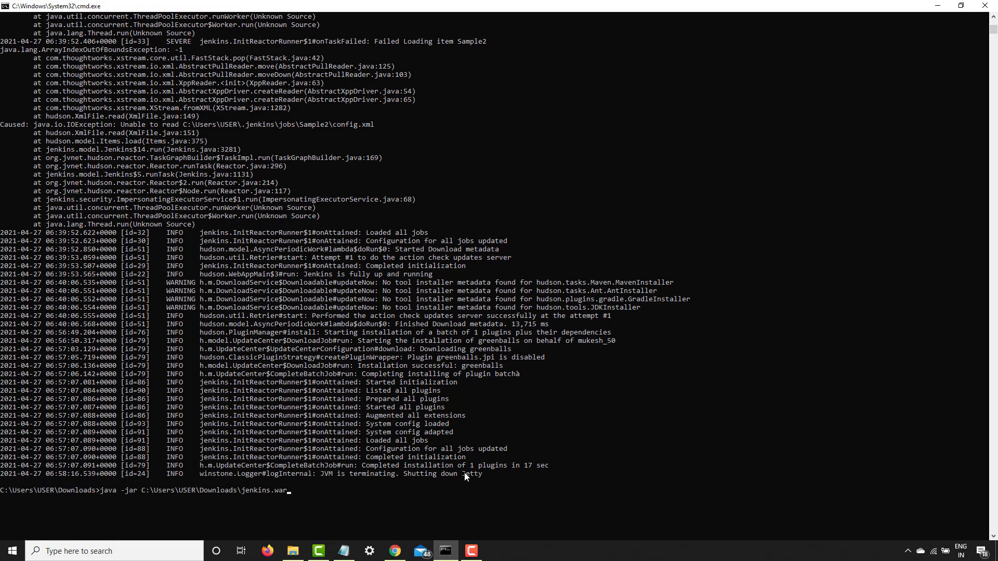
key(Return)
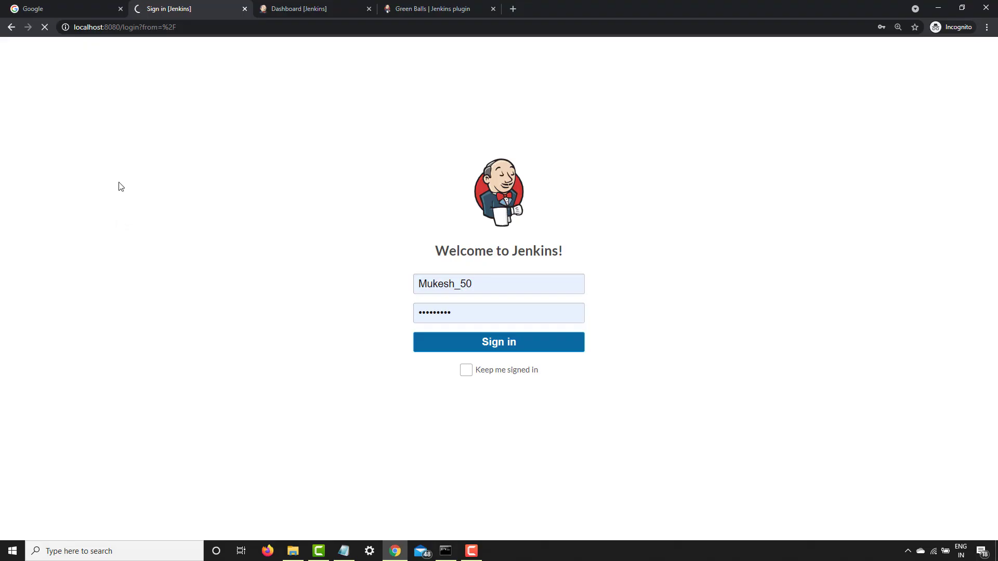
key(Return)
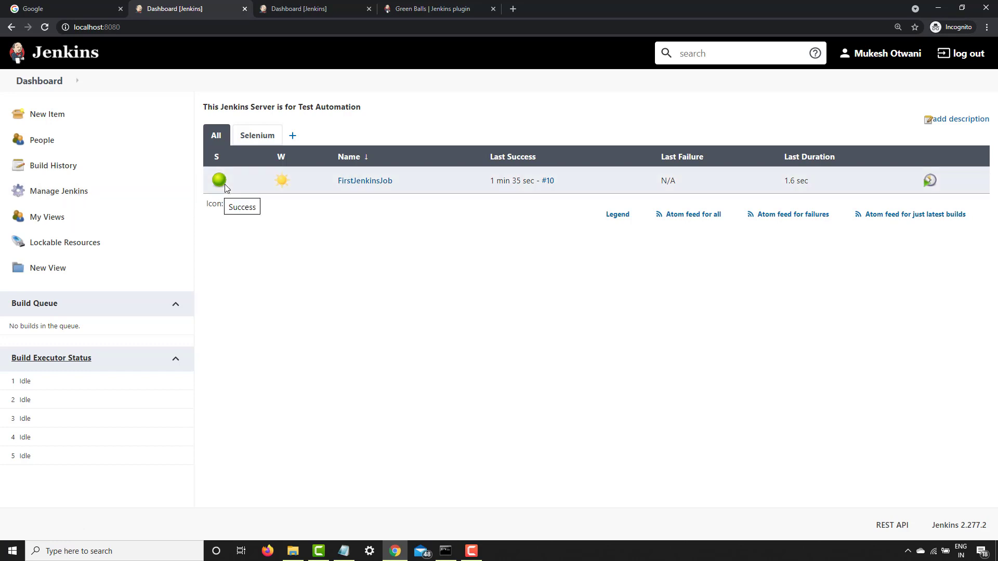
Filter the installed plugins by "Gree" to check for Green Balls, and return to the dashboard
click(55, 198)
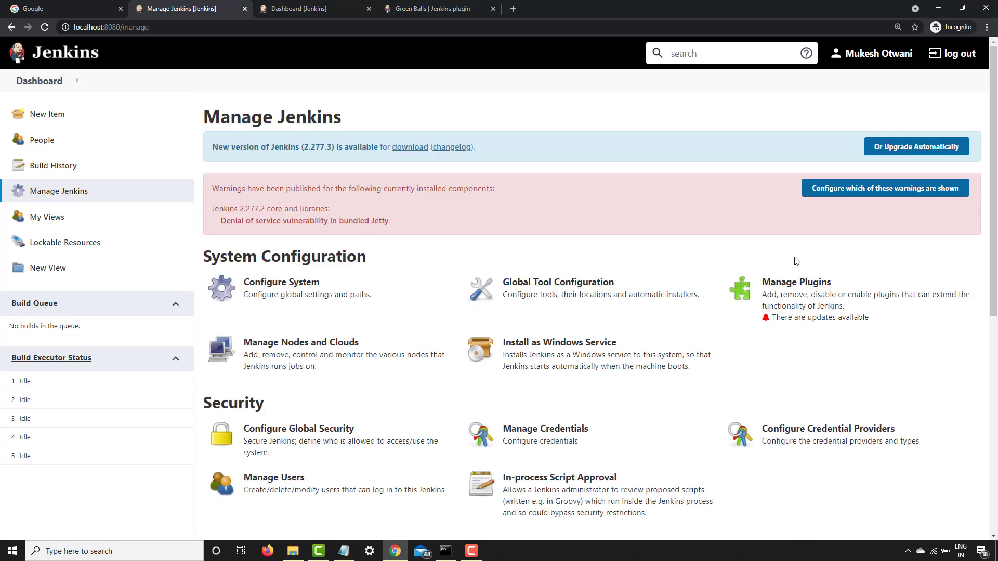
click(814, 307)
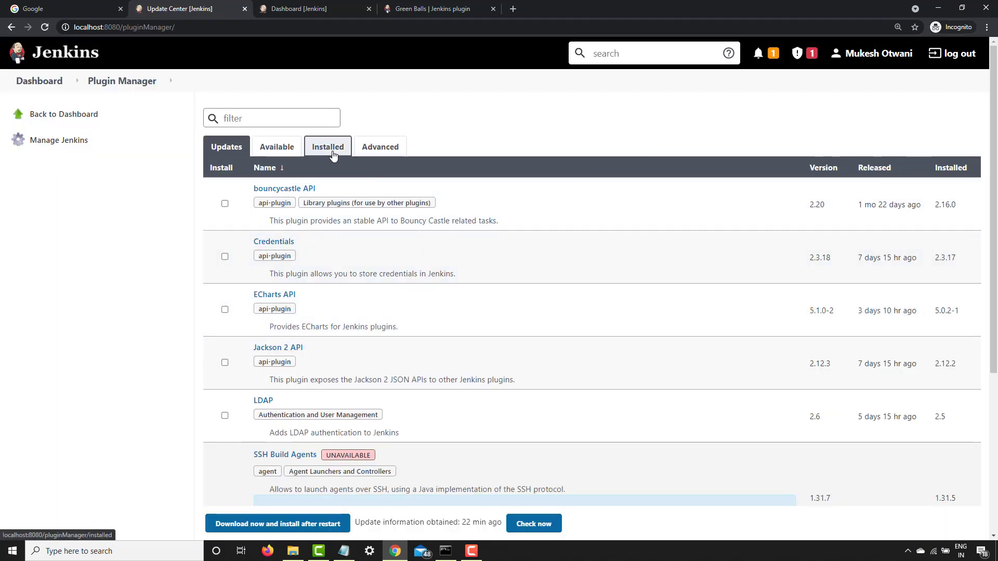
click(330, 151)
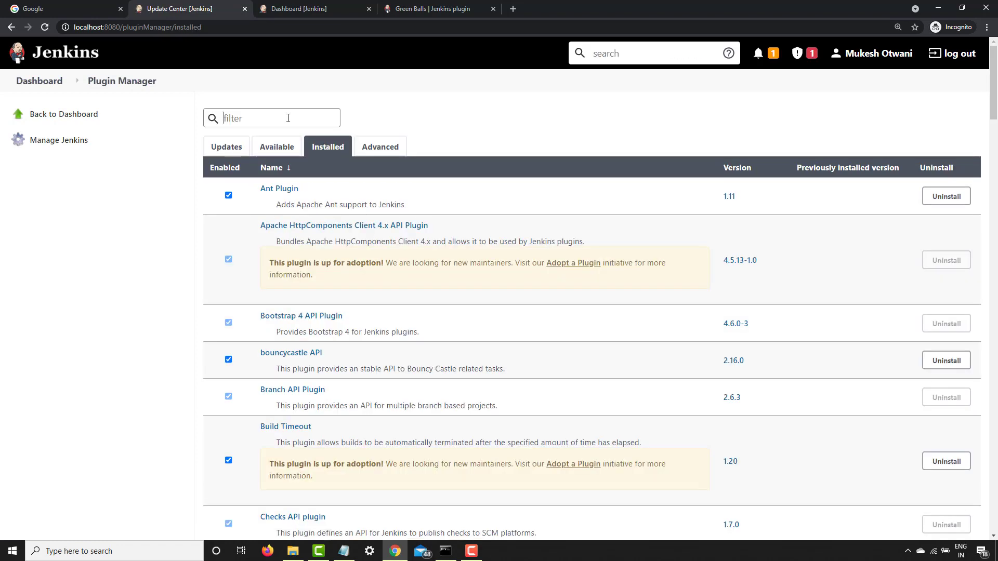
text(Gree)
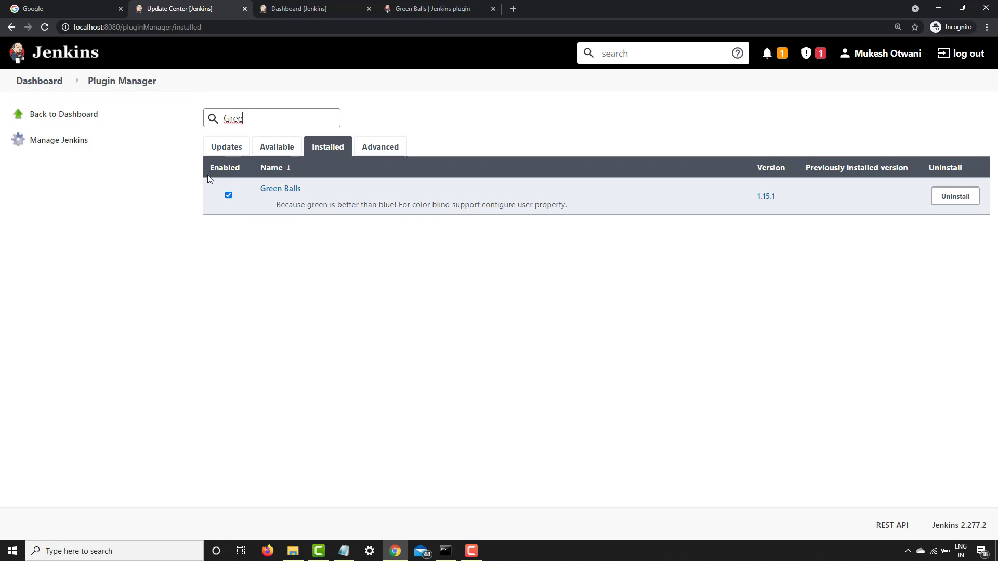
click(40, 82)
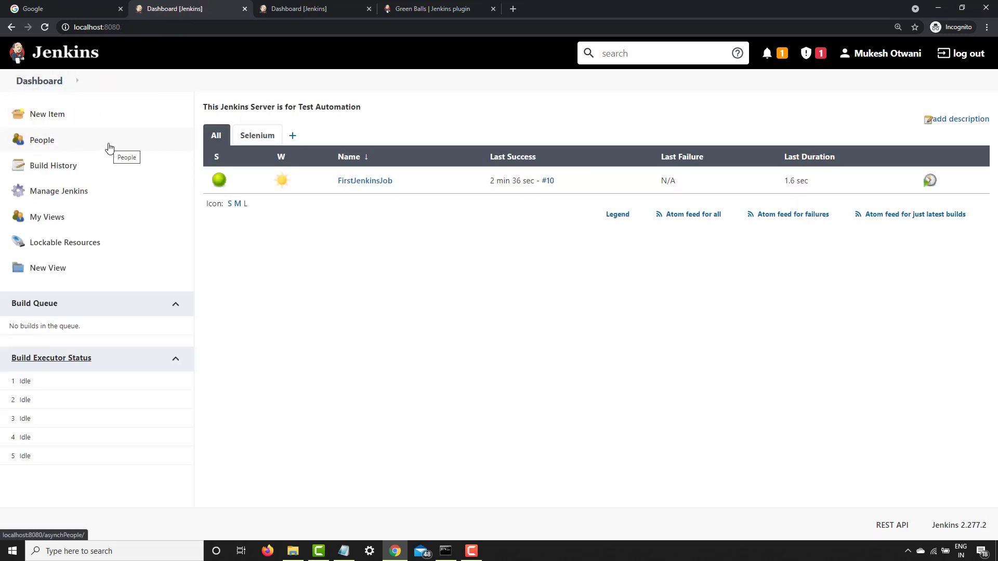
Download version 1.15 of the Green Balls plugin from its release list on the plugin site
click(432, 9)
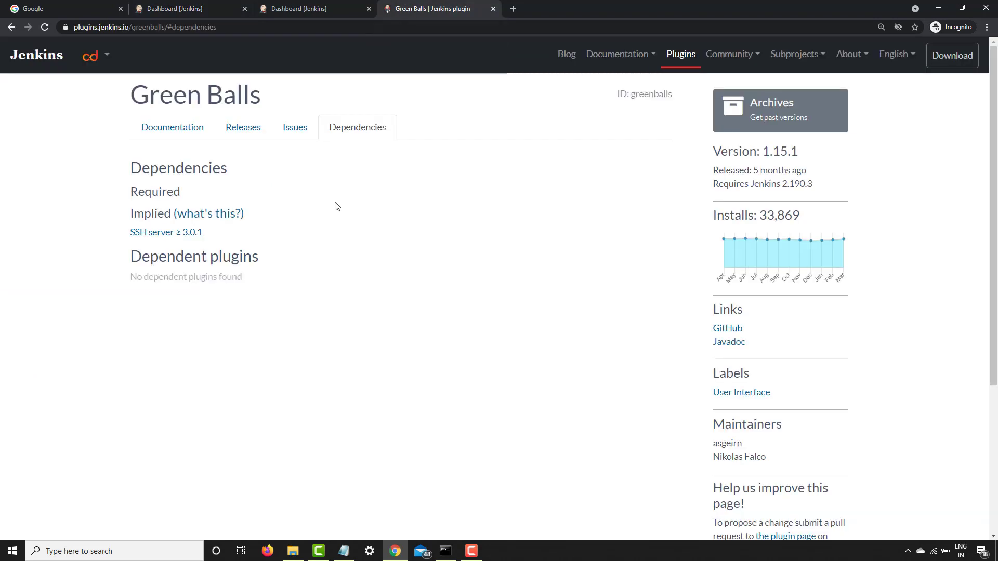
click(247, 126)
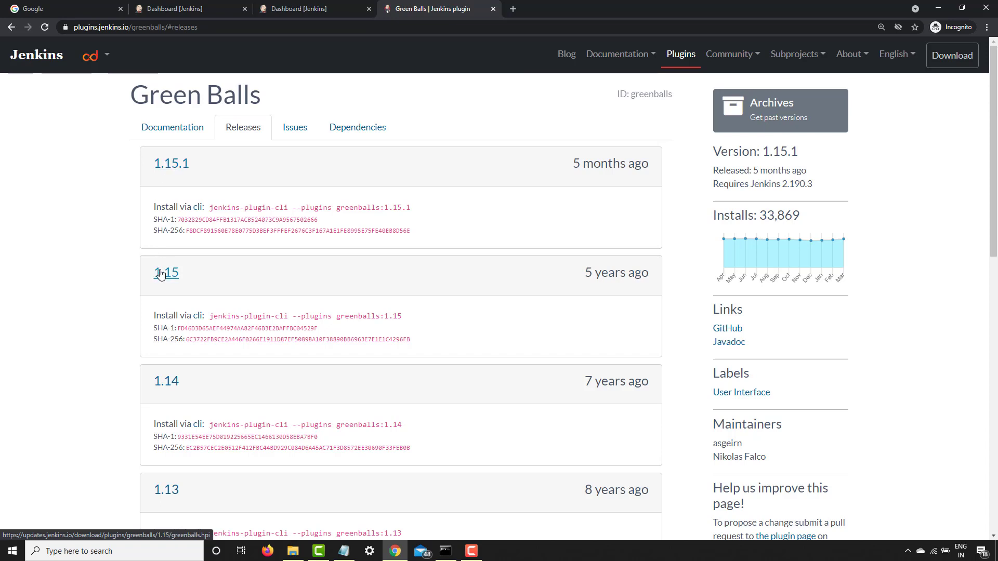
scroll(192, 369, down, 2)
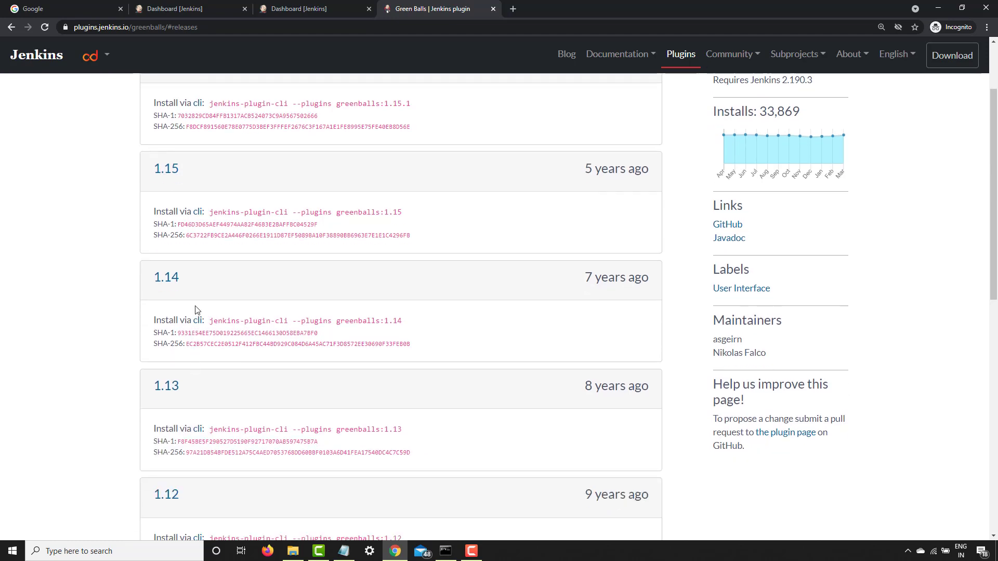
scroll(188, 294, up, 2)
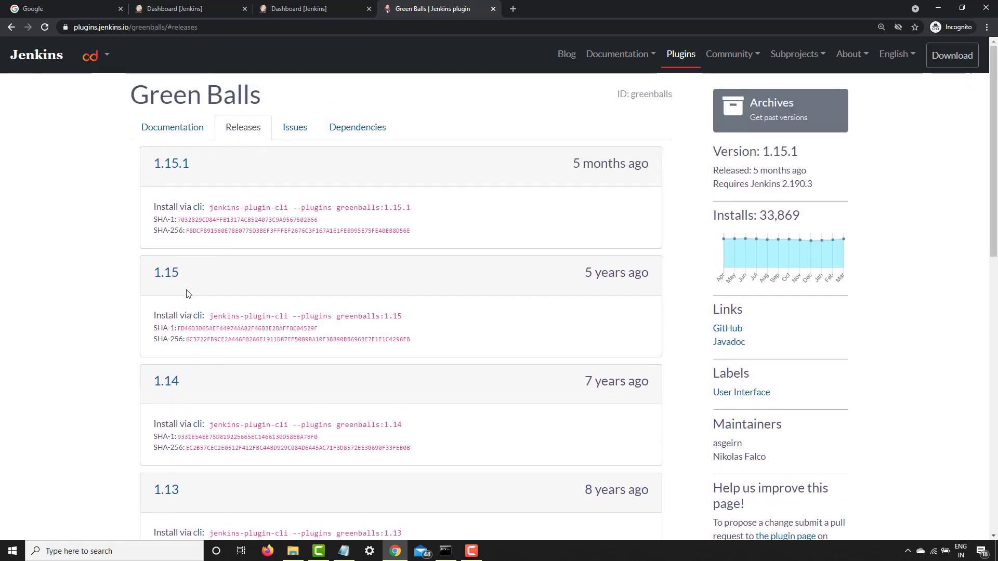
click(161, 278)
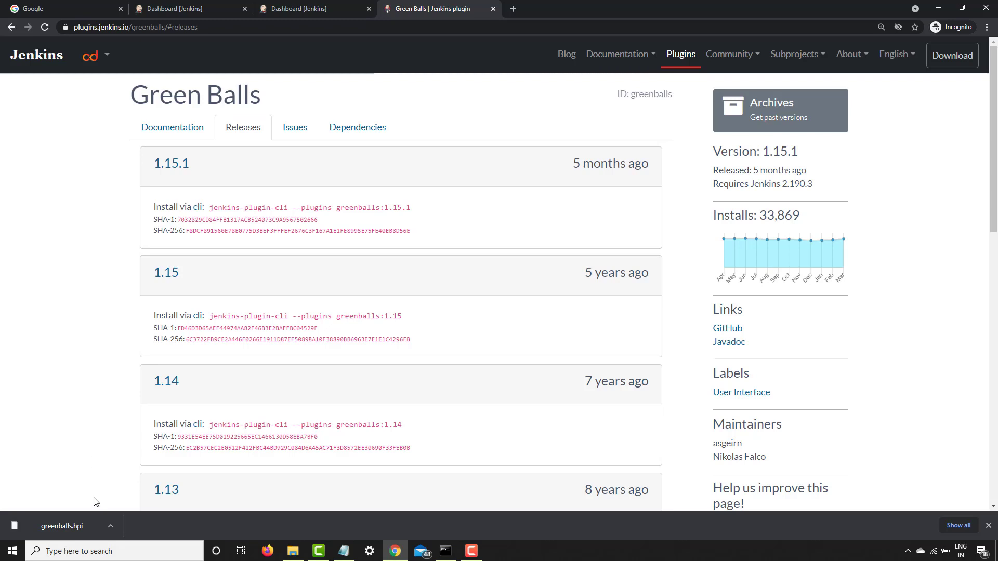
Return to Jenkins and read the plugin manager's advanced note on uploading an .hpi file from outside the central repository
click(171, 9)
click(61, 194)
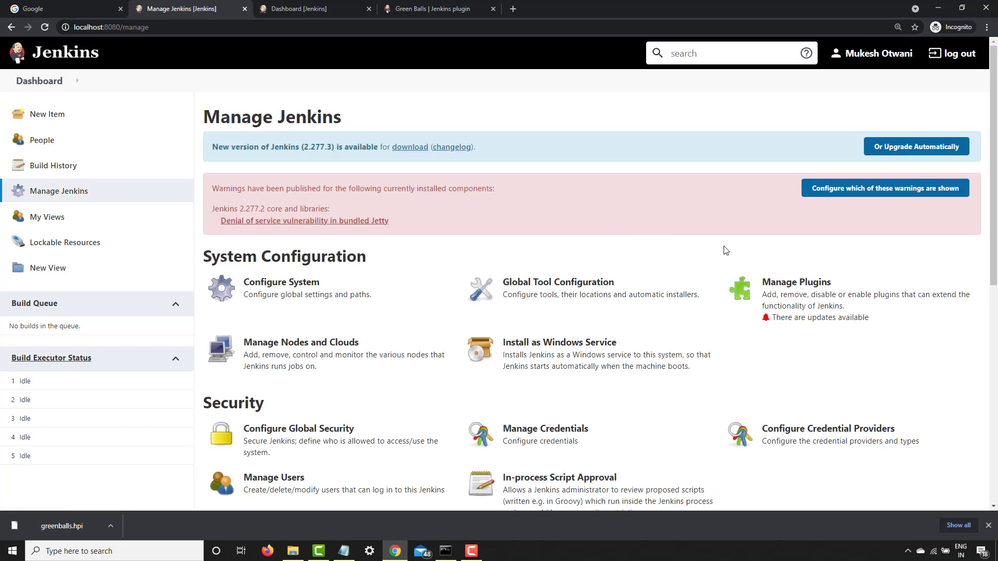
click(807, 290)
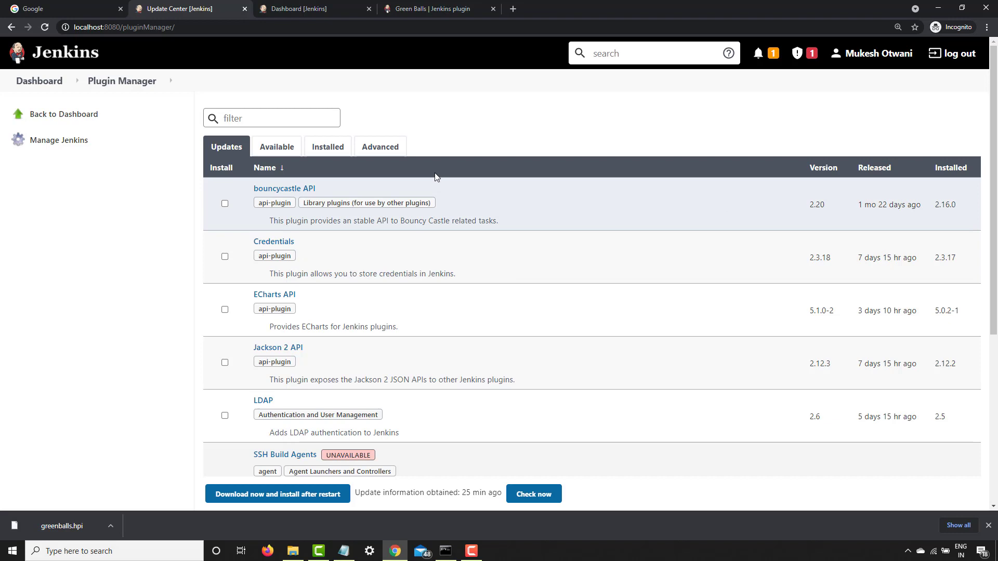
click(380, 147)
scroll(341, 309, down, 1)
scroll(341, 309, down, 5)
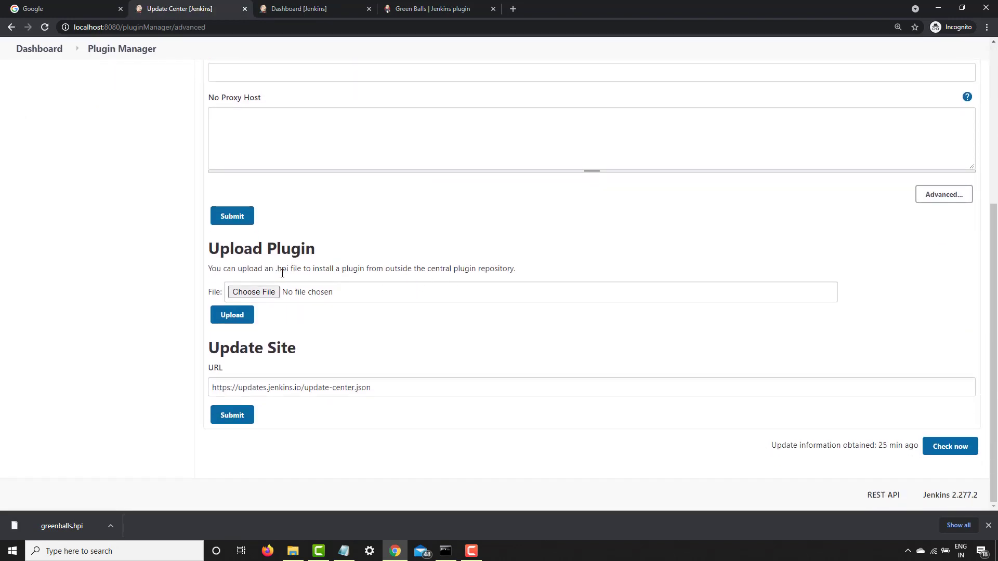
drag(211, 268, 543, 275)
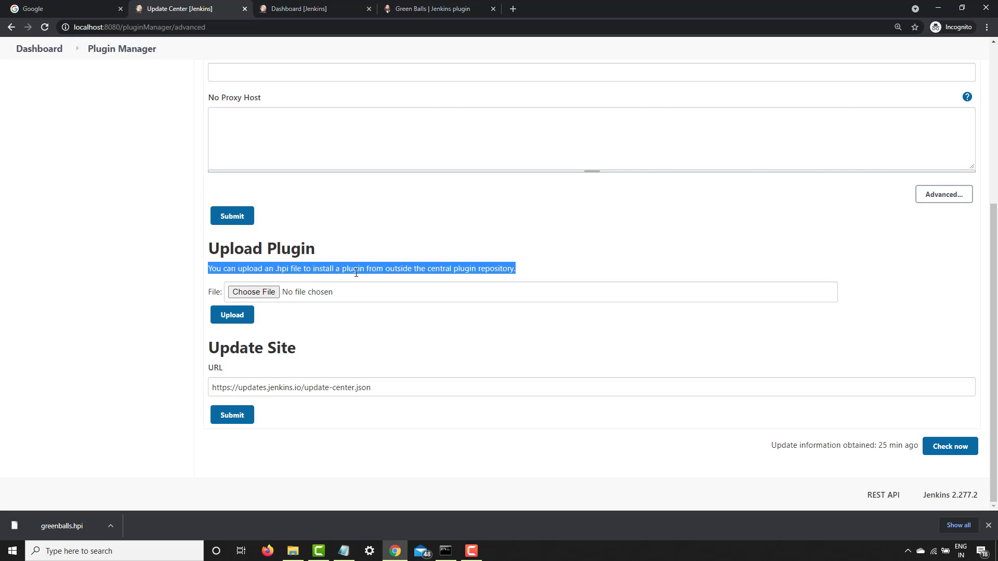
click(295, 273)
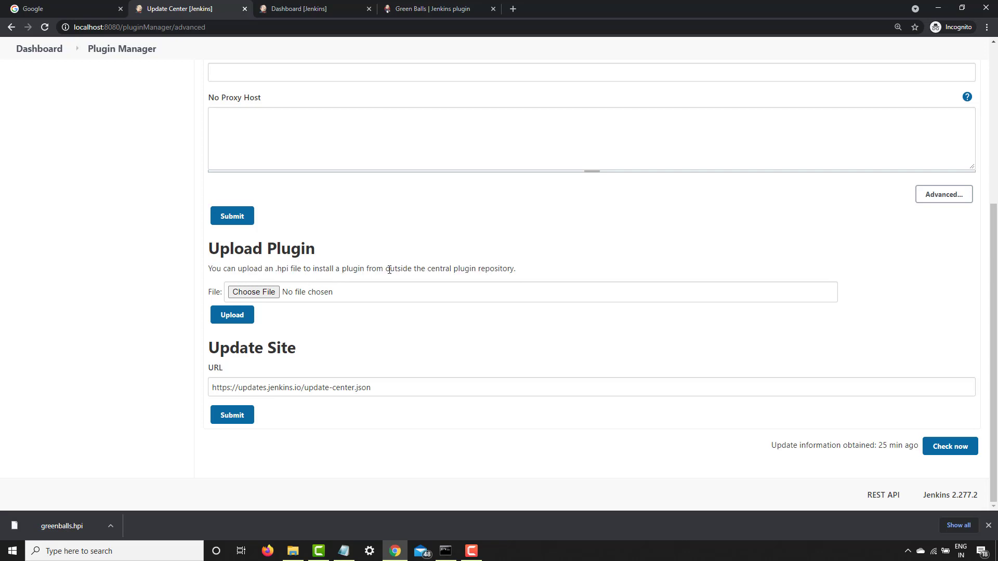
drag(432, 270, 559, 274)
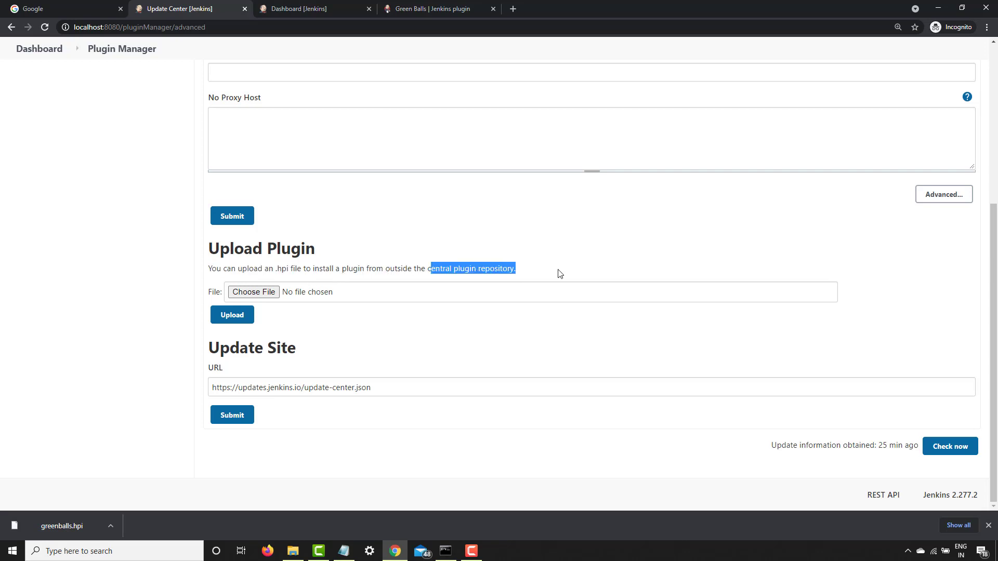
click(559, 274)
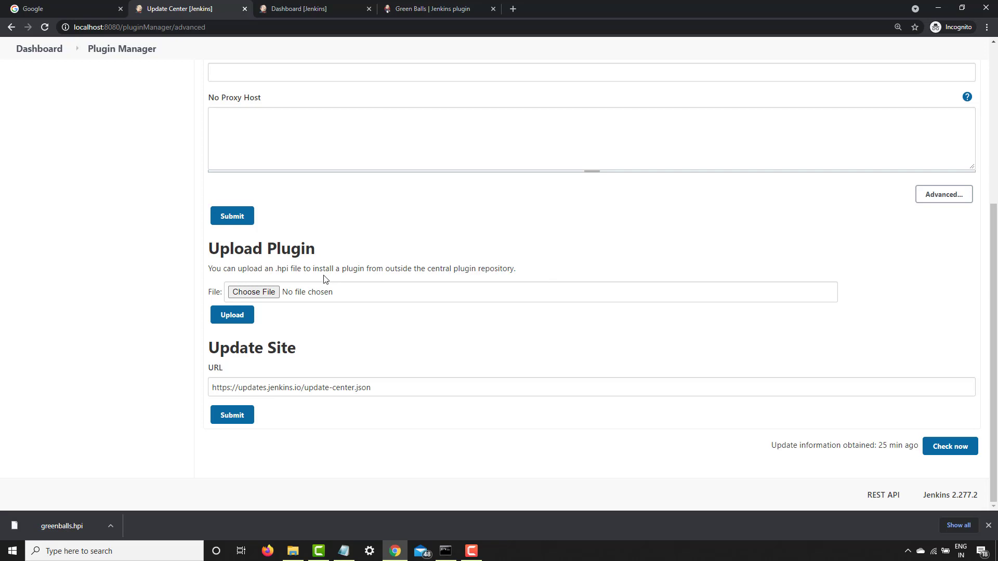
Select greenballs.hpi from the Downloads folder as the plugin file to upload
click(283, 293)
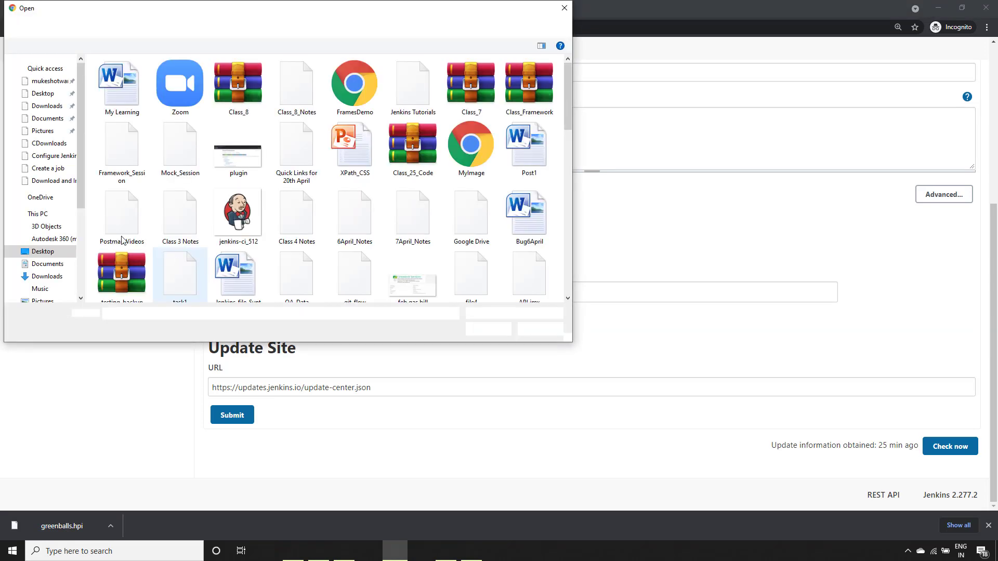
click(47, 106)
click(133, 107)
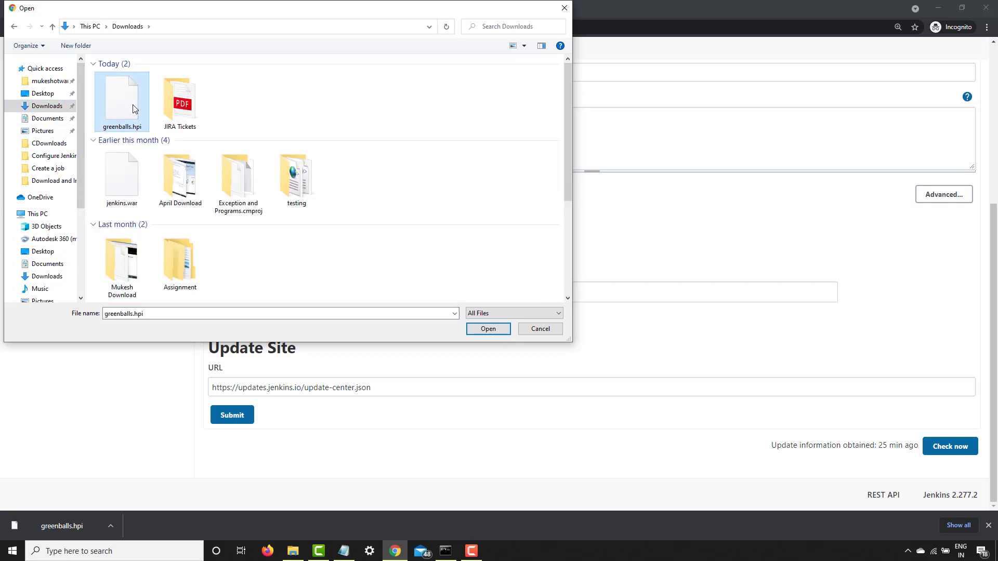
click(488, 329)
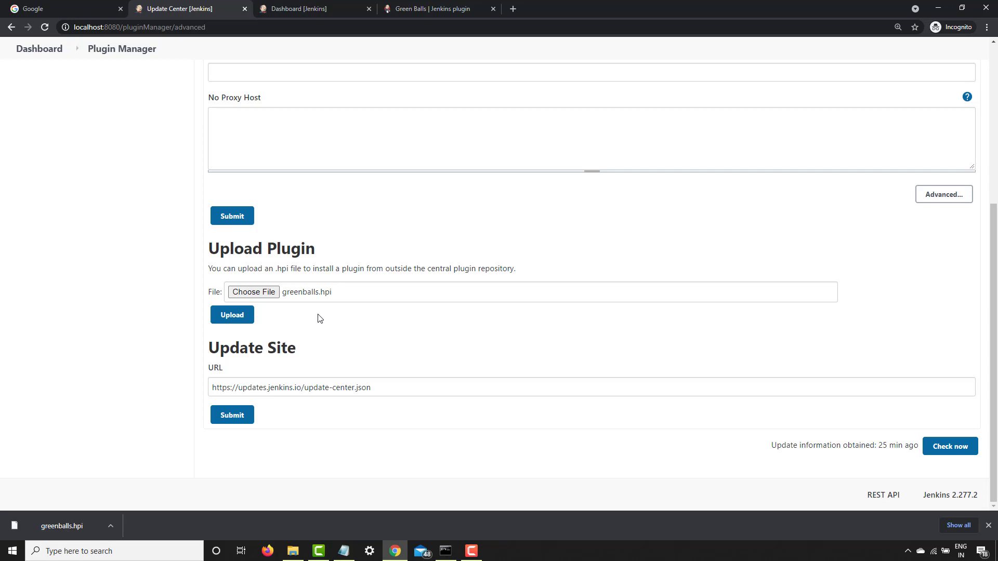
Search the available plugins for "restart"
click(123, 49)
click(281, 147)
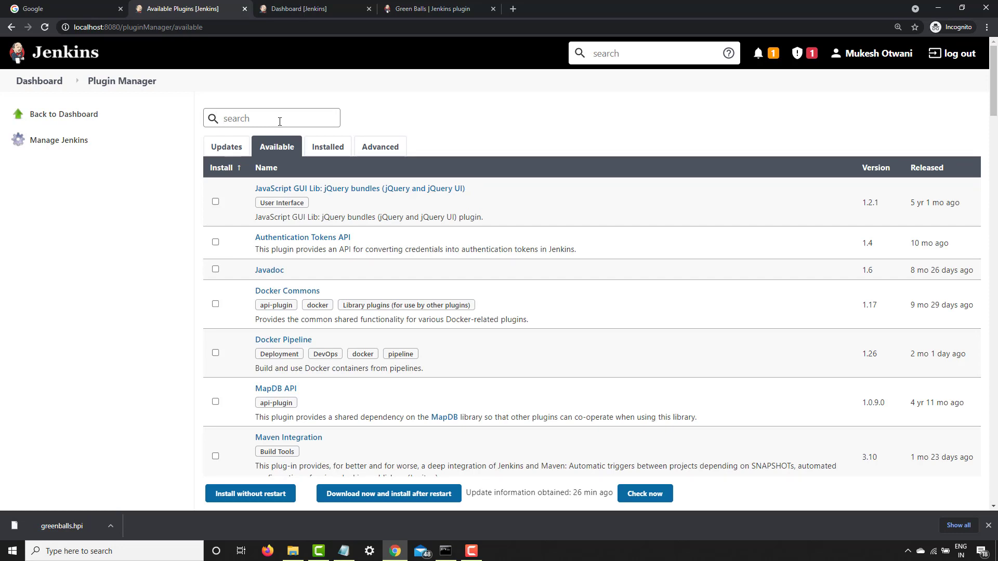
text(restr)
key(BackSpace)
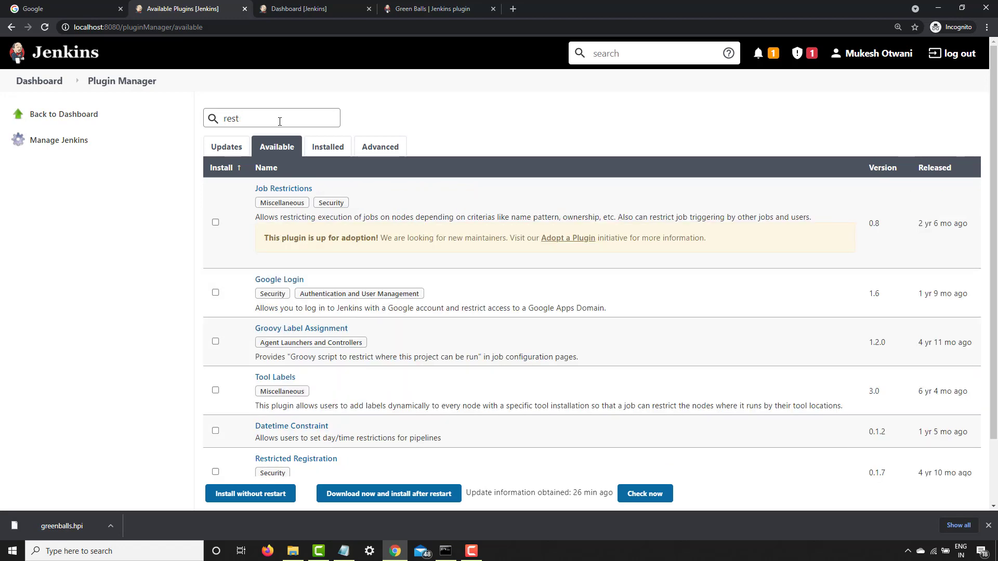
text(art)
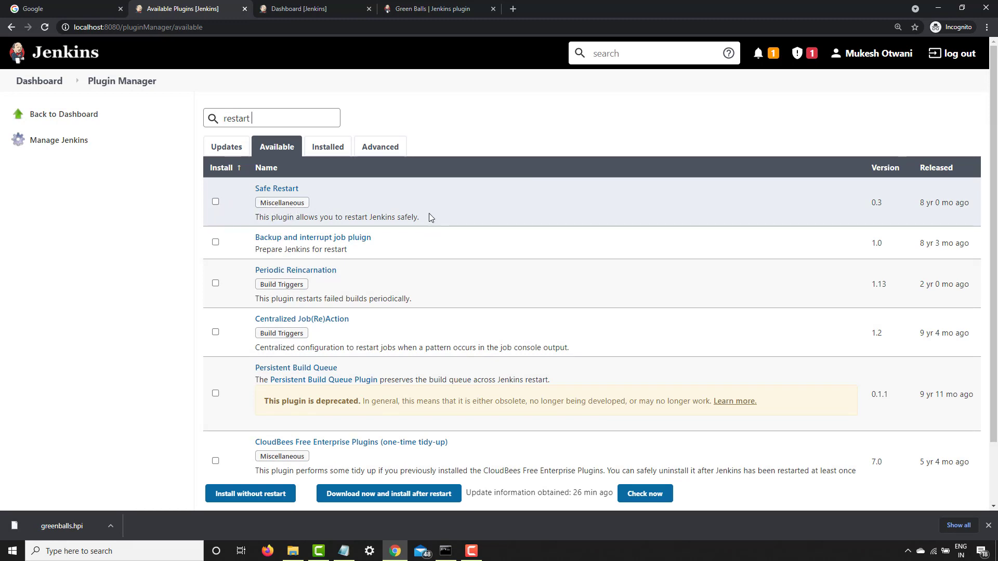
Mark the Safe Restart plugin for installation and open its plugin-site page in a new browser tab
click(215, 202)
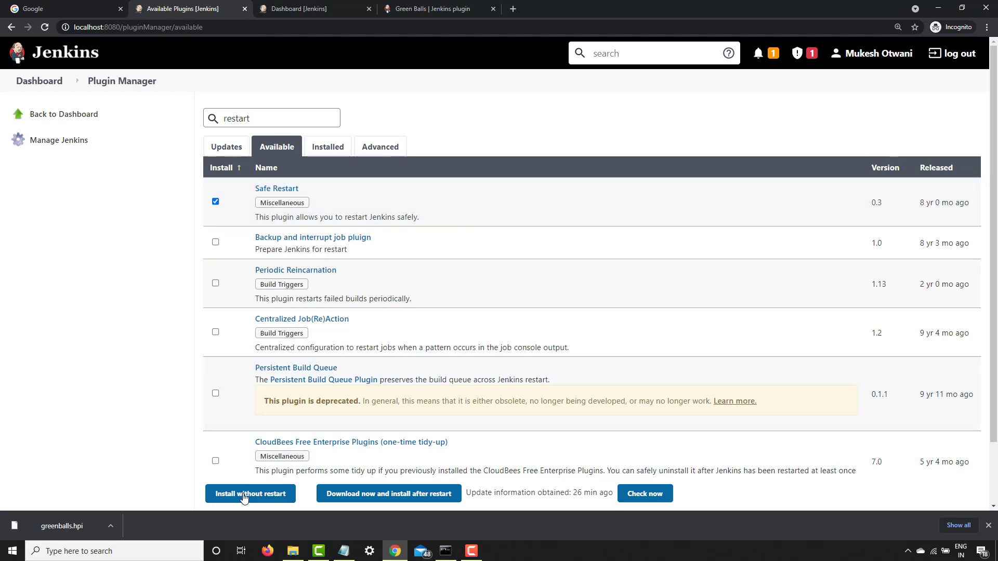
right_click(281, 189)
click(292, 197)
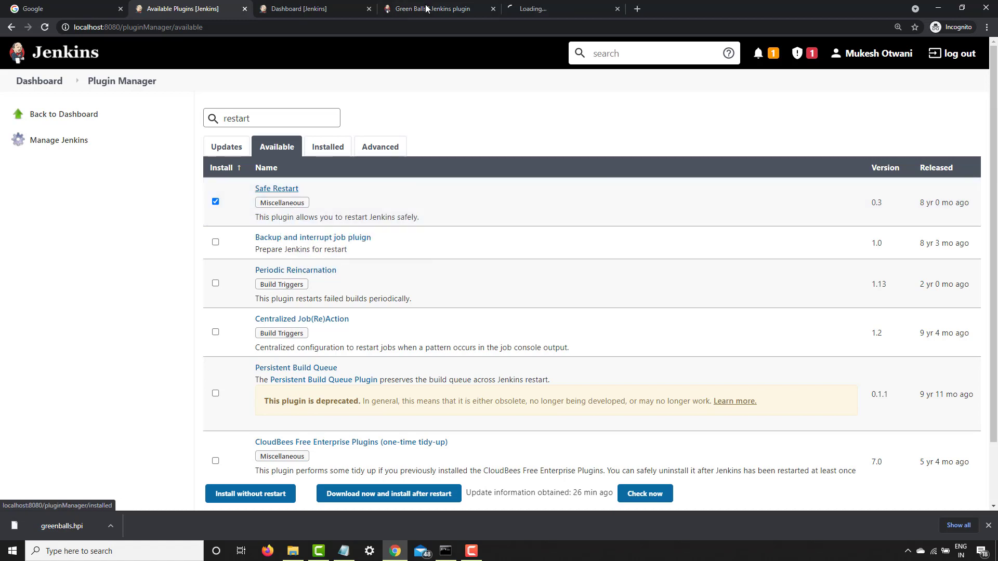
click(528, 8)
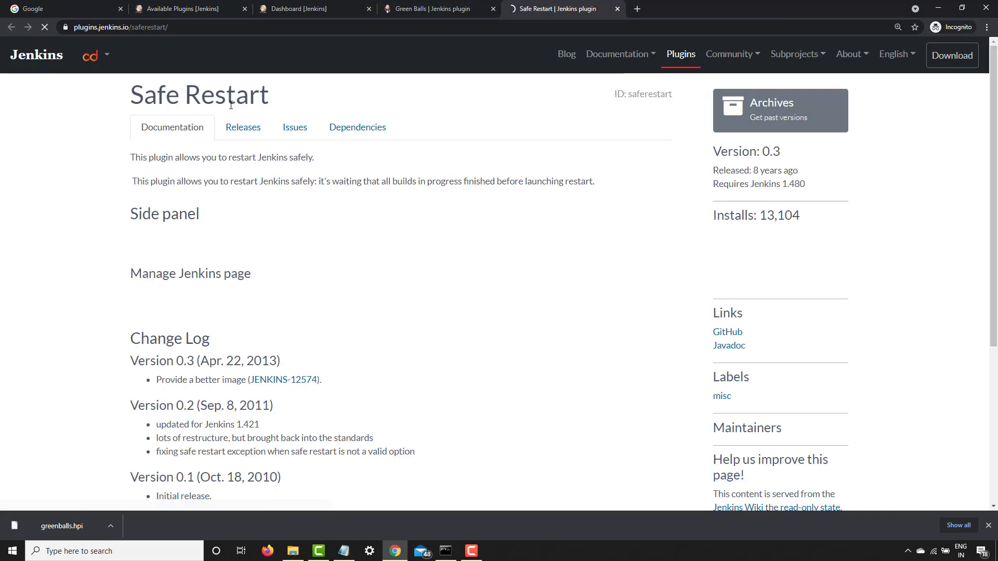
Download version 0.3 of the Safe Restart plugin from its release list
click(252, 127)
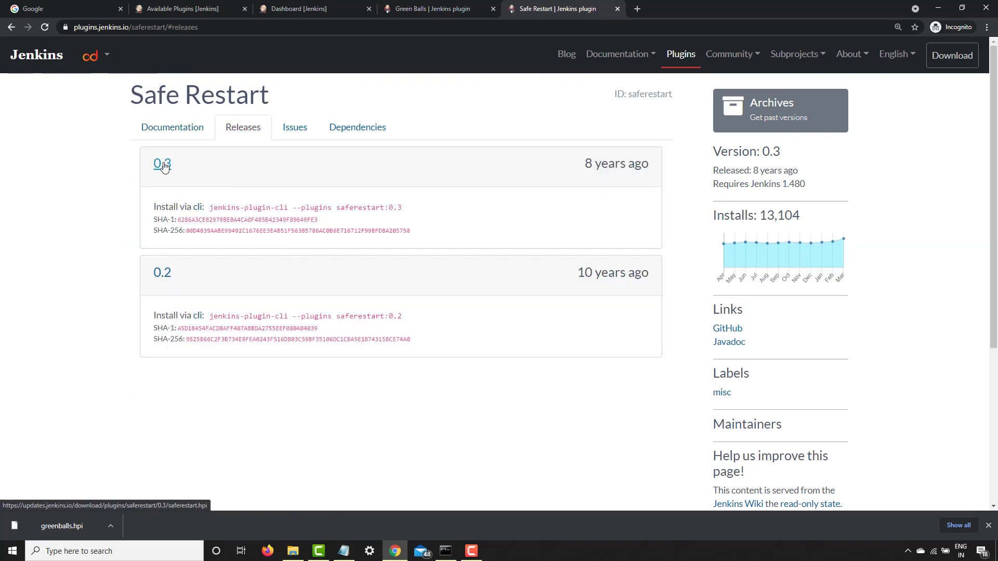
drag(584, 164, 659, 164)
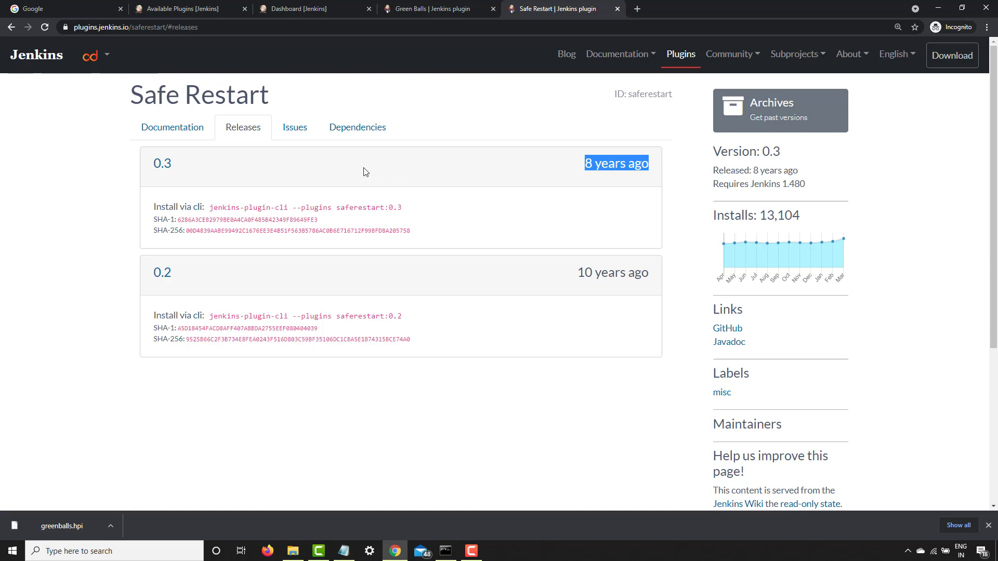
click(159, 165)
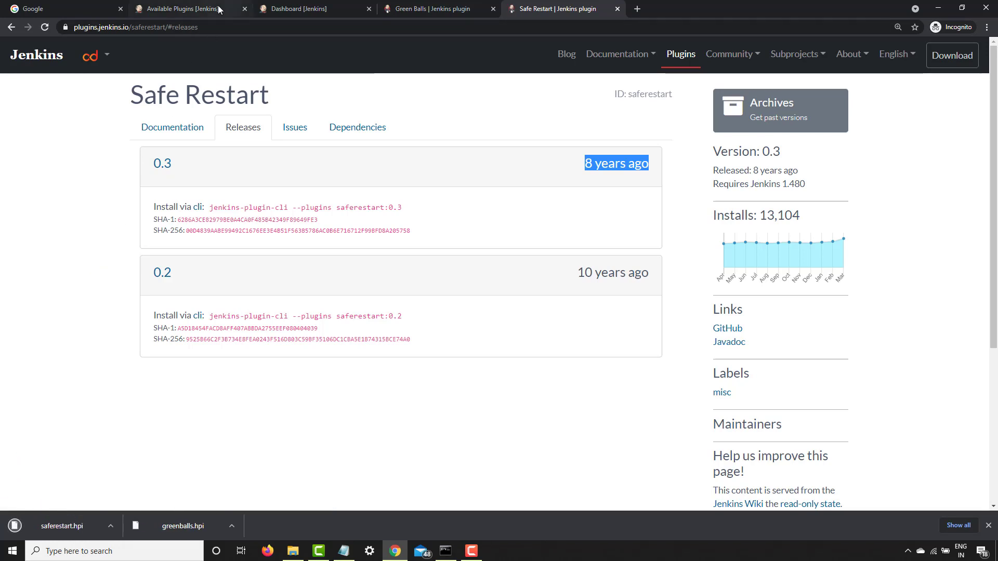
Return to the plugin manager's advanced settings and upload saferestart.hpi from the Downloads folder to install it
click(302, 8)
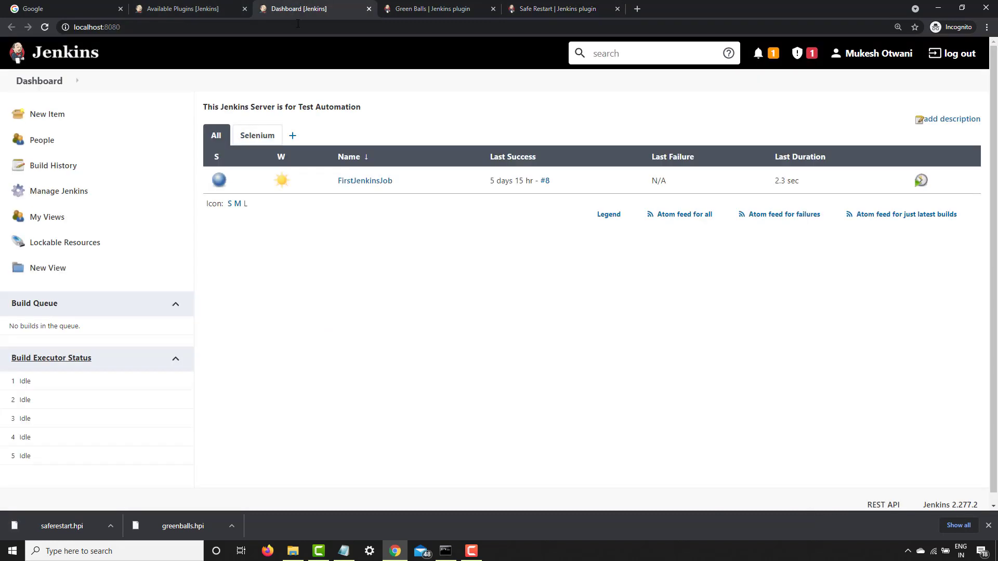
click(202, 7)
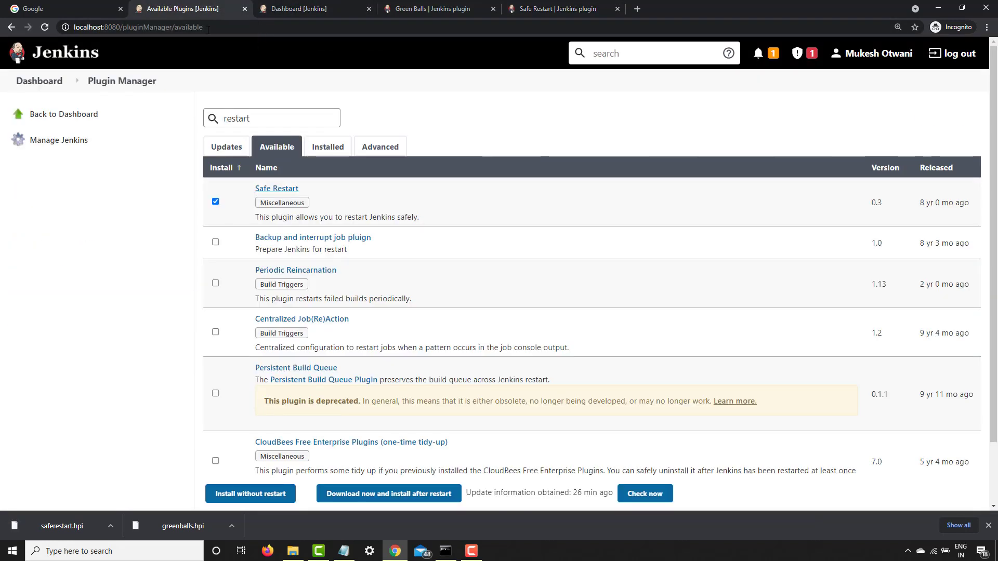
click(380, 147)
scroll(312, 320, down, 5)
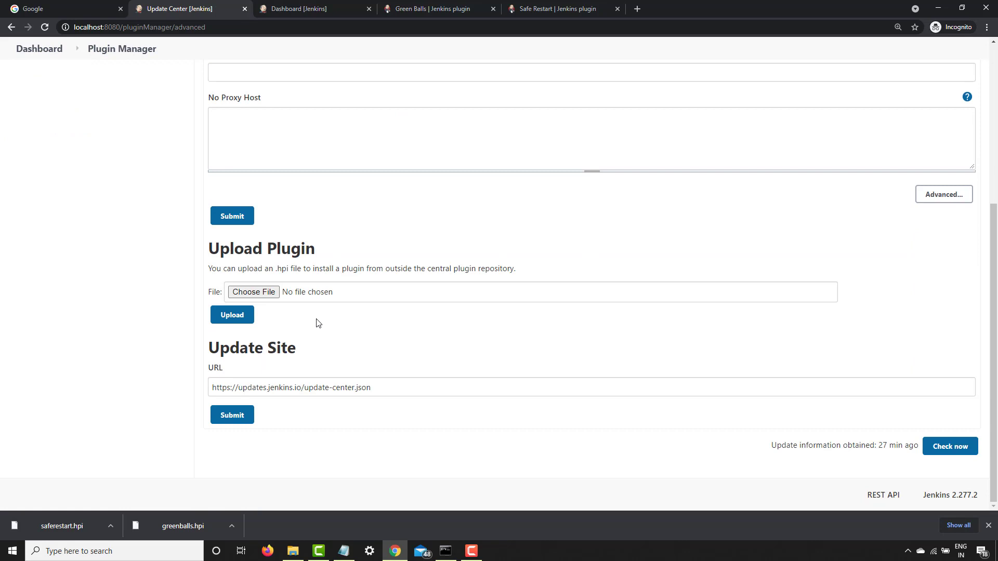
click(261, 295)
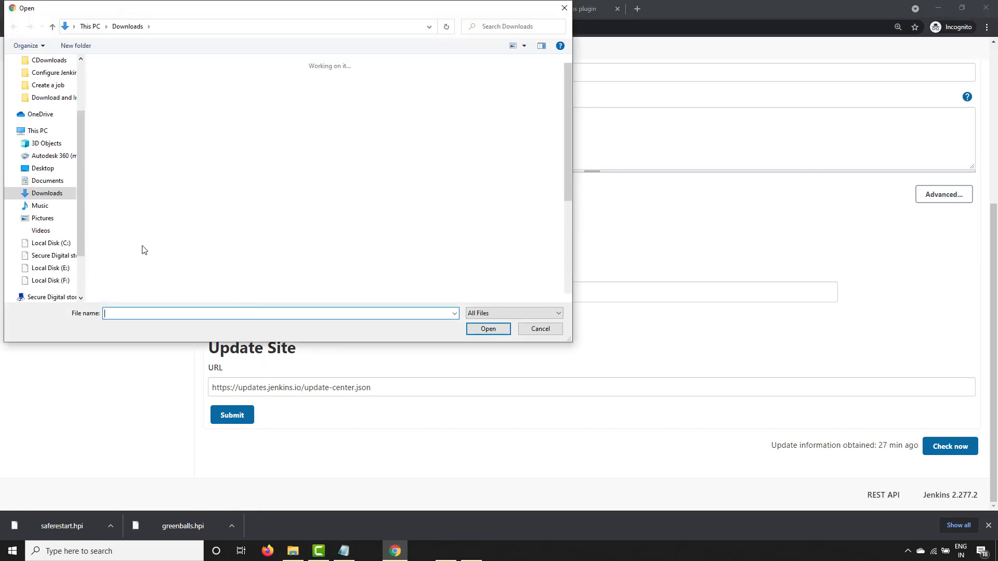
click(118, 105)
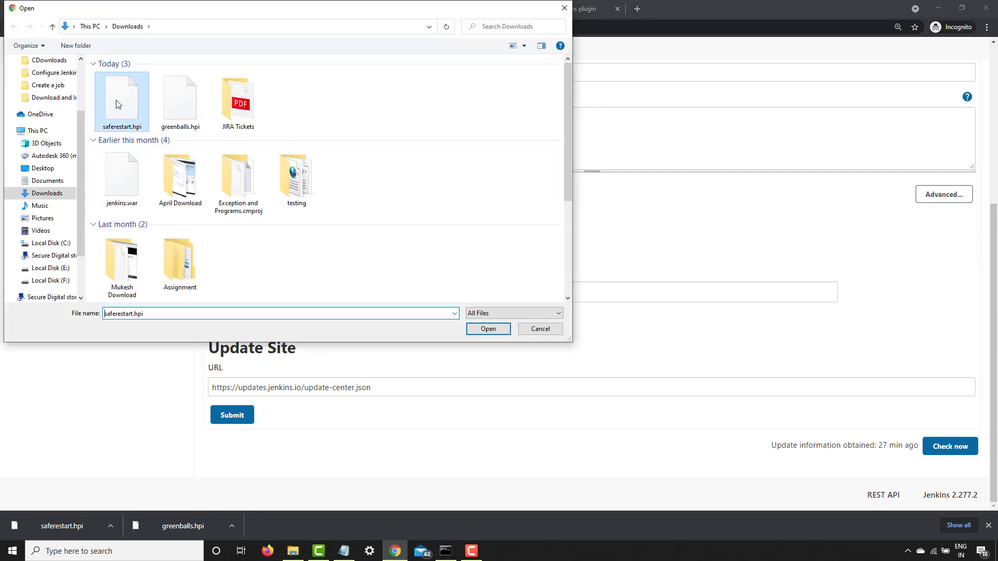
click(487, 329)
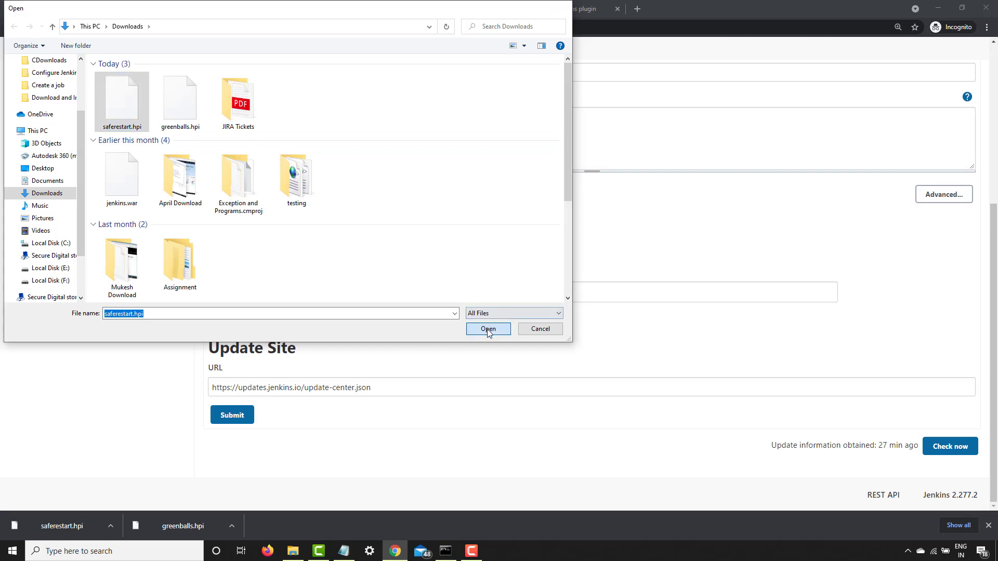
click(230, 318)
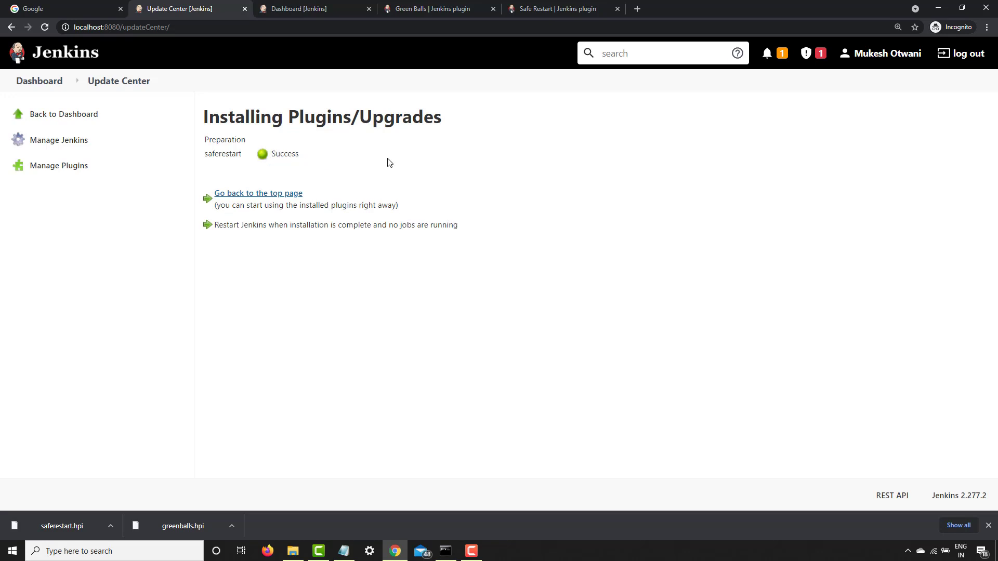
Check the Jenkins server's startup log in the command window and reload the Jenkins dashboard
click(42, 82)
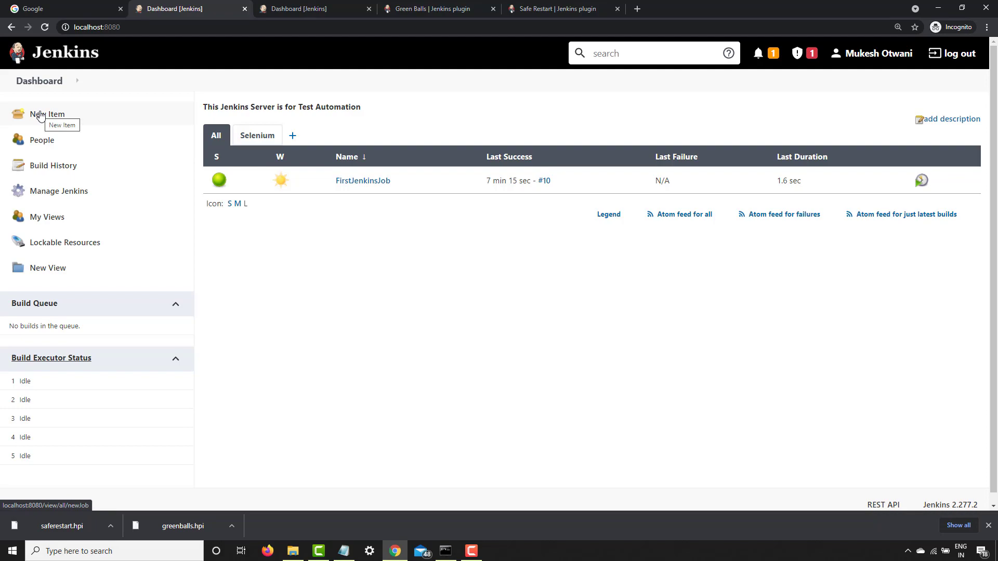
key(alt+Tab)
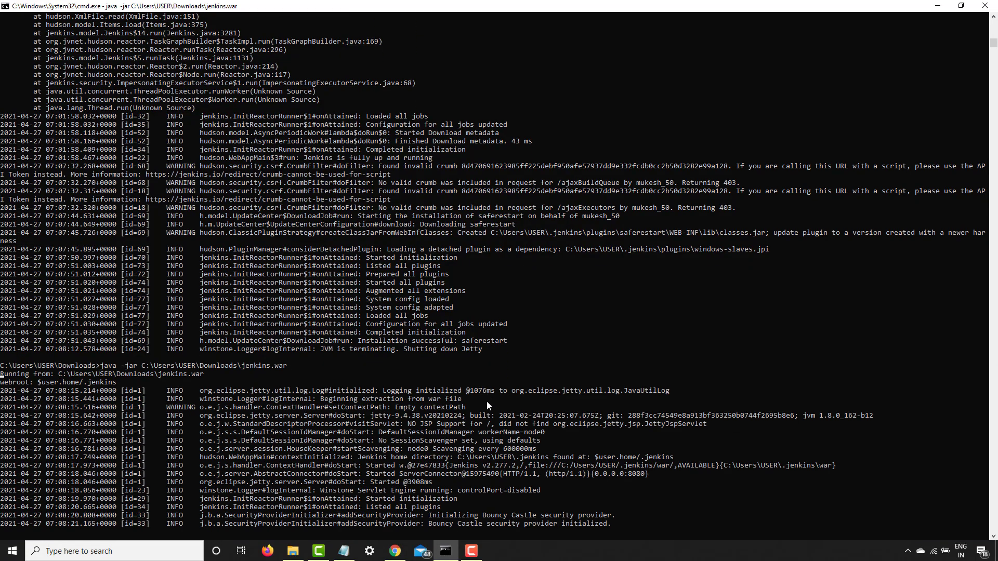
key(alt+Tab)
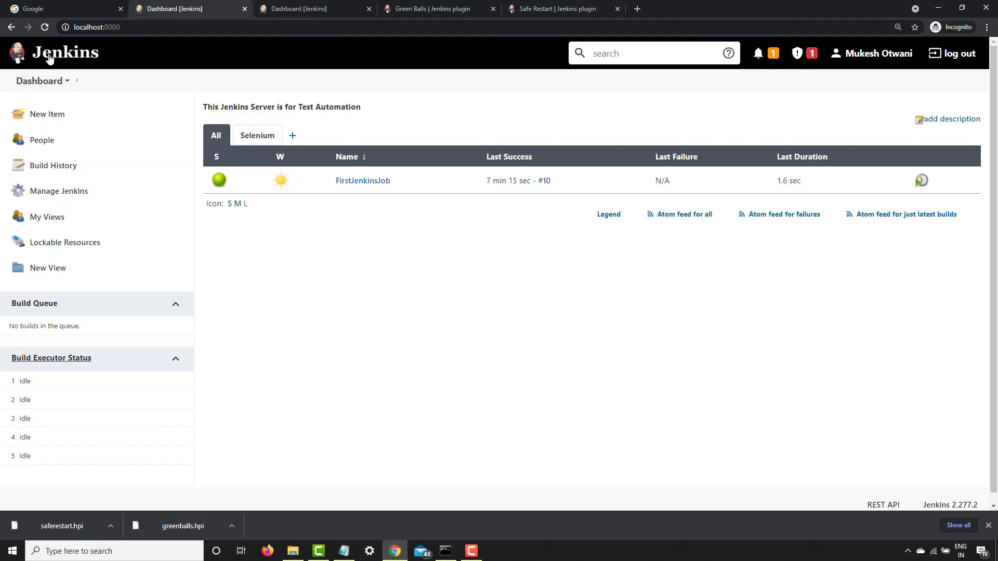
click(43, 30)
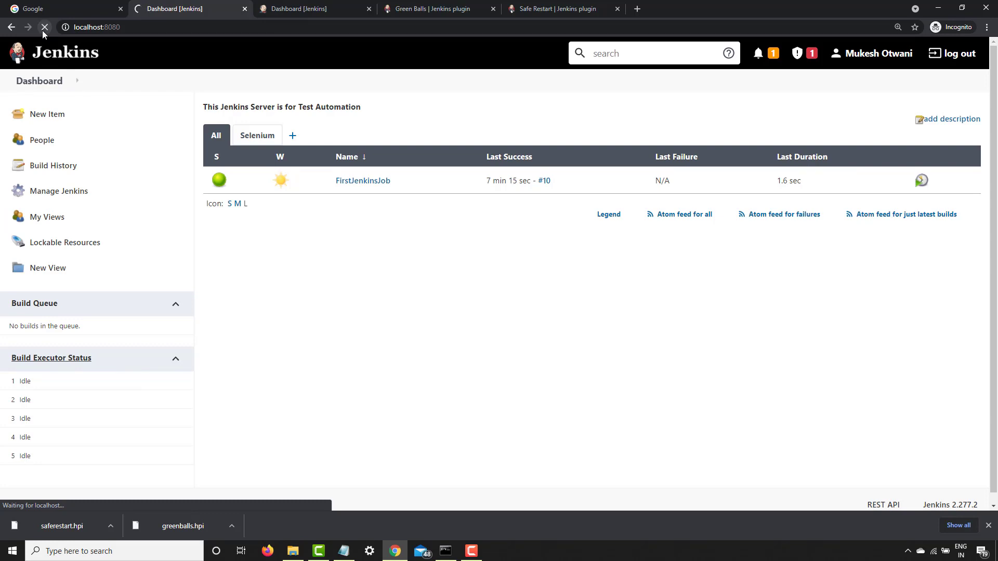
Sign in to Jenkins with the saved username and password
click(447, 272)
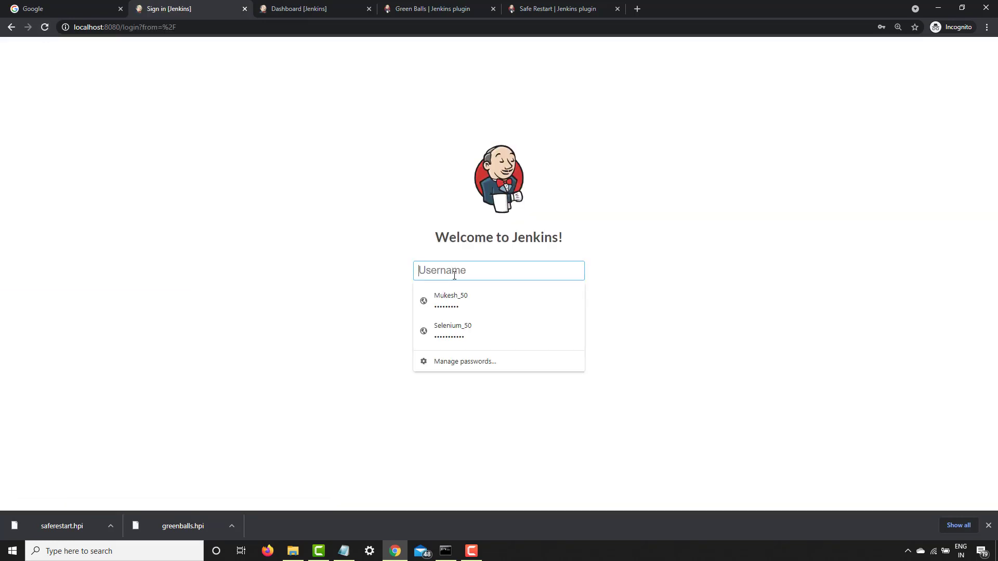
click(456, 299)
click(456, 327)
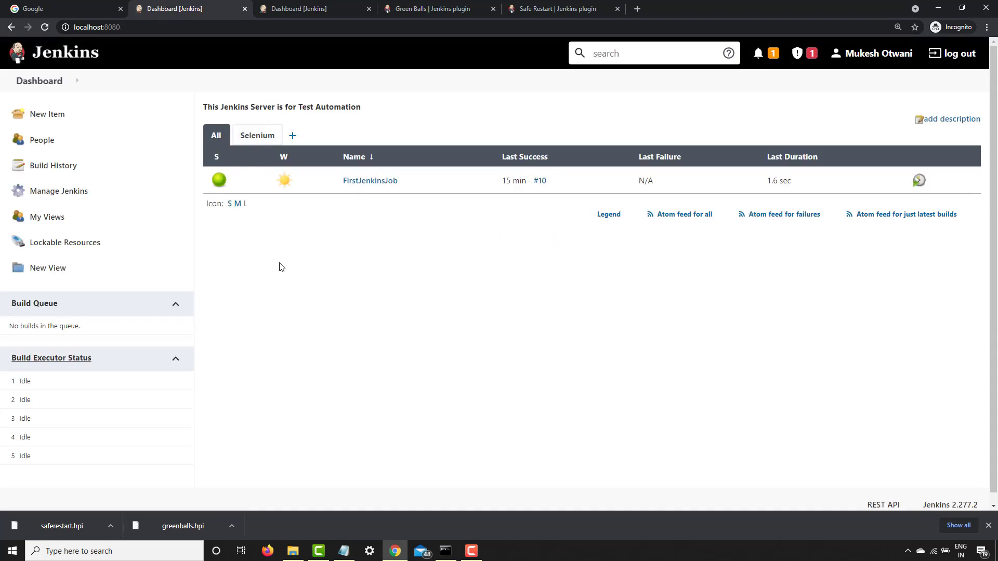
Look through the Manage Jenkins page for the Restart Safely option and return to the dashboard
click(63, 191)
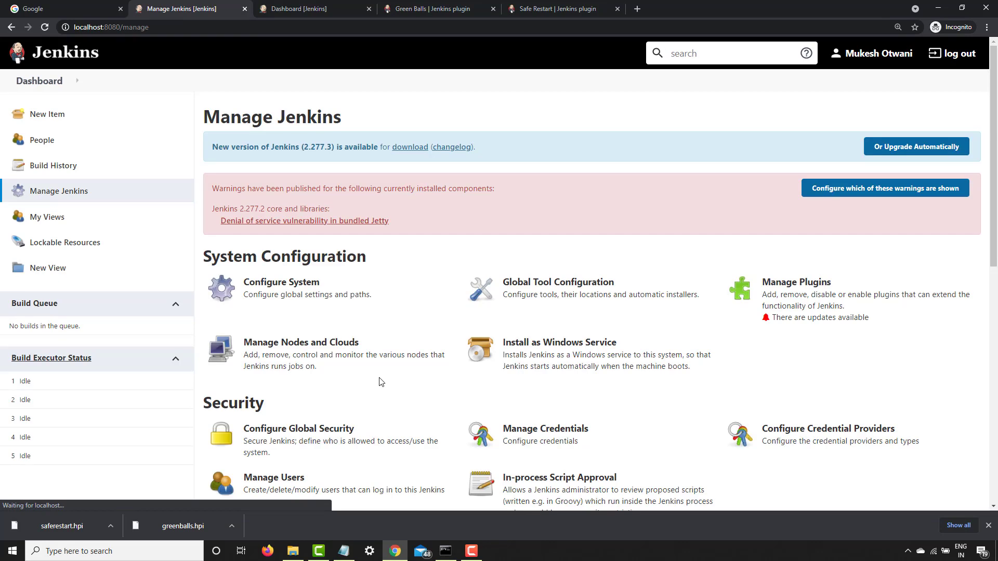
scroll(381, 381, down, 5)
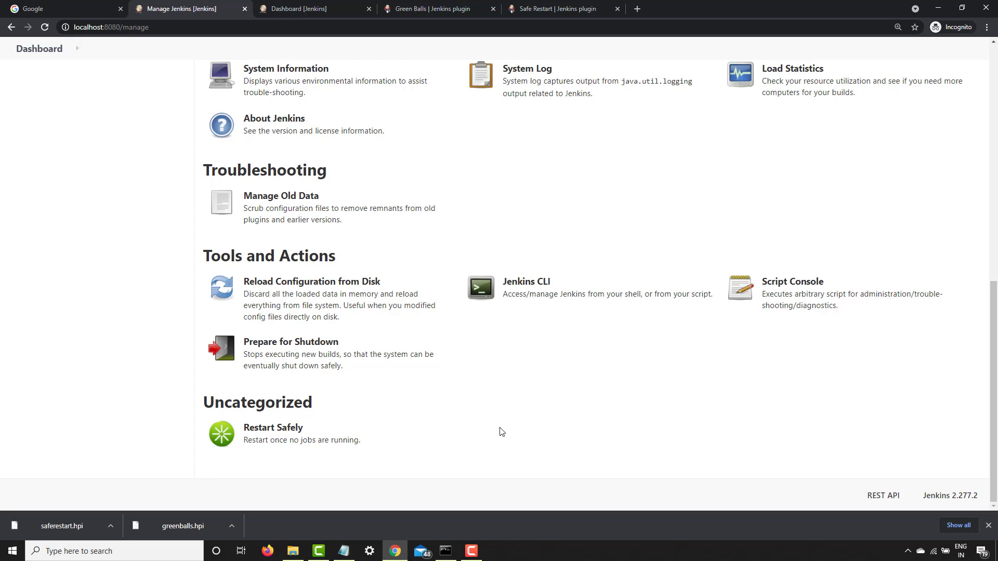
scroll(501, 432, up, 10)
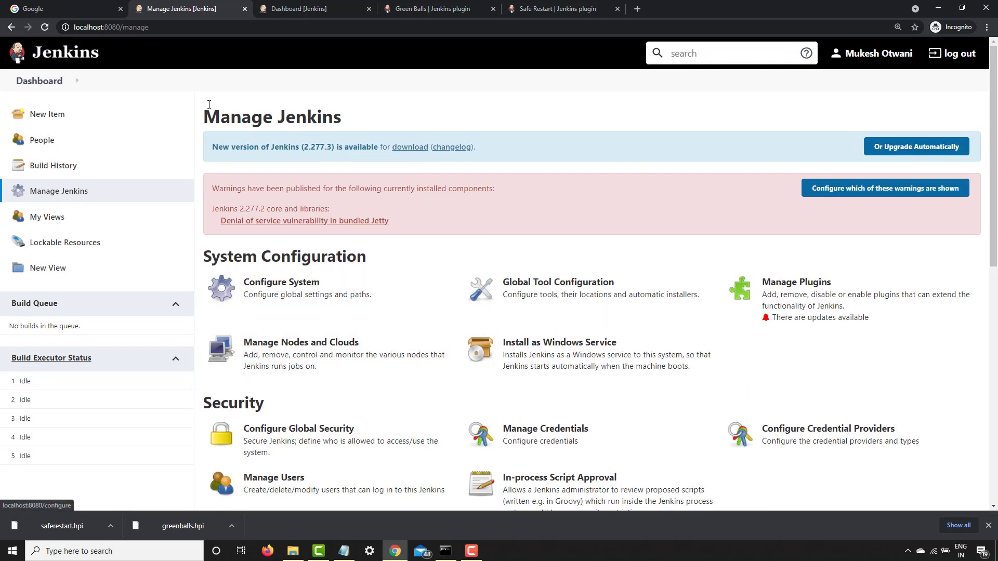
click(53, 85)
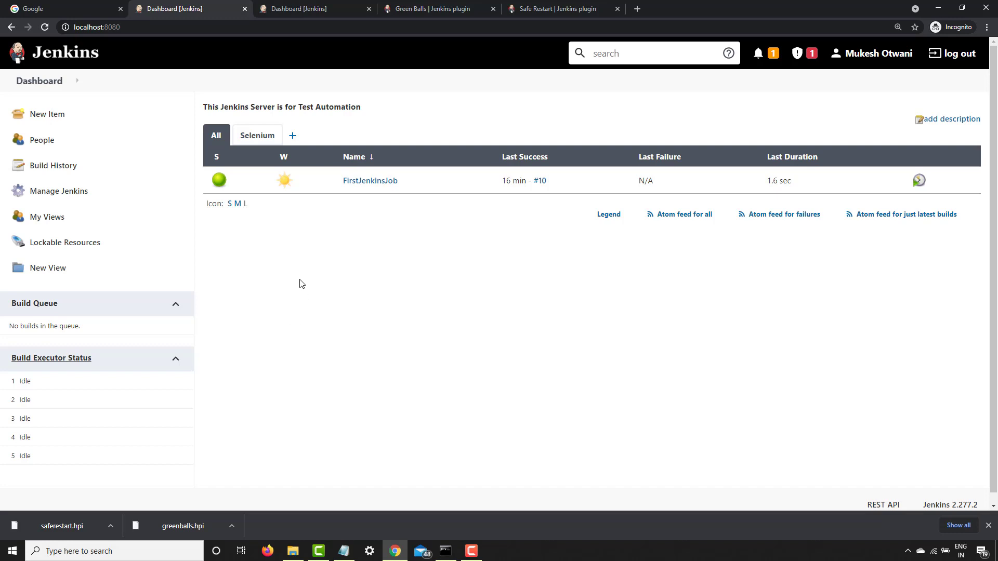
Switch to File Explorer and open the plugins folder at C:\Users\USER\.jenkins\plugins
click(293, 551)
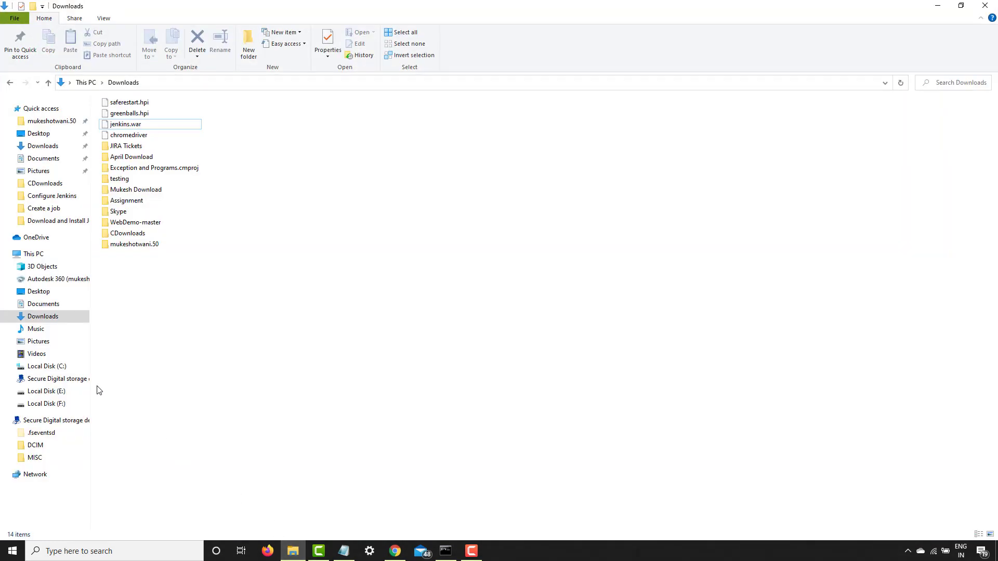
click(49, 366)
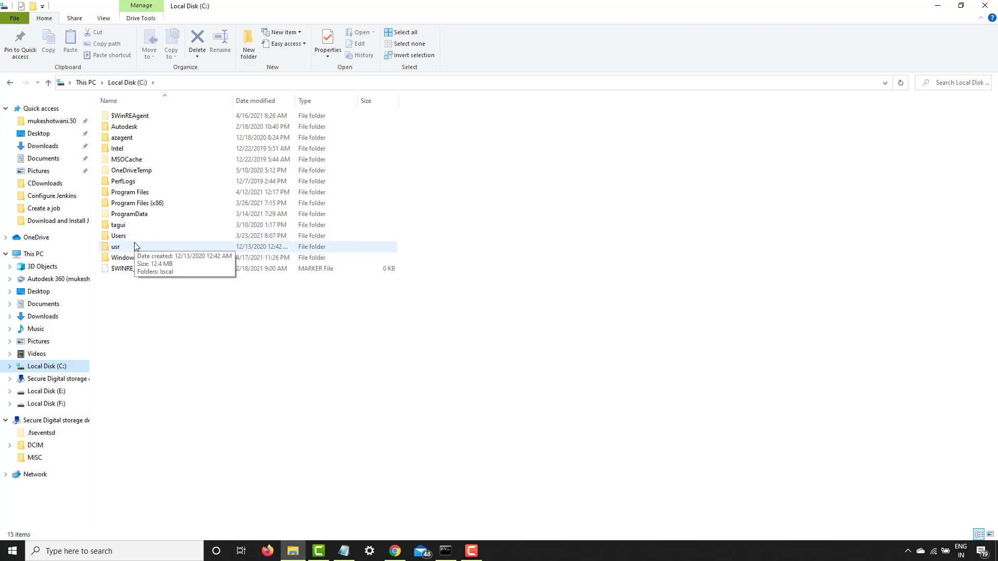
double_click(119, 236)
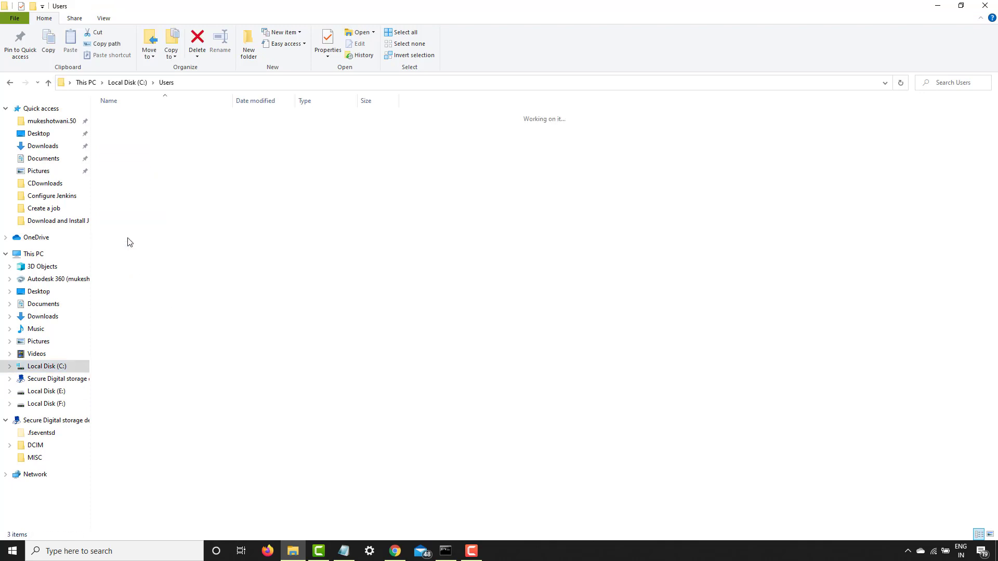
double_click(125, 138)
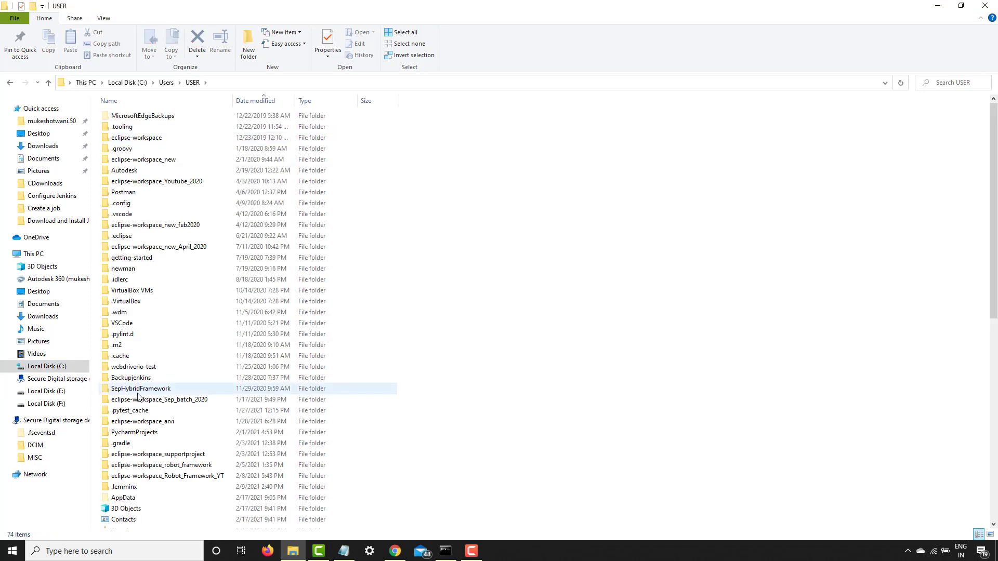
scroll(138, 392, down, 8)
scroll(140, 479, down, 2)
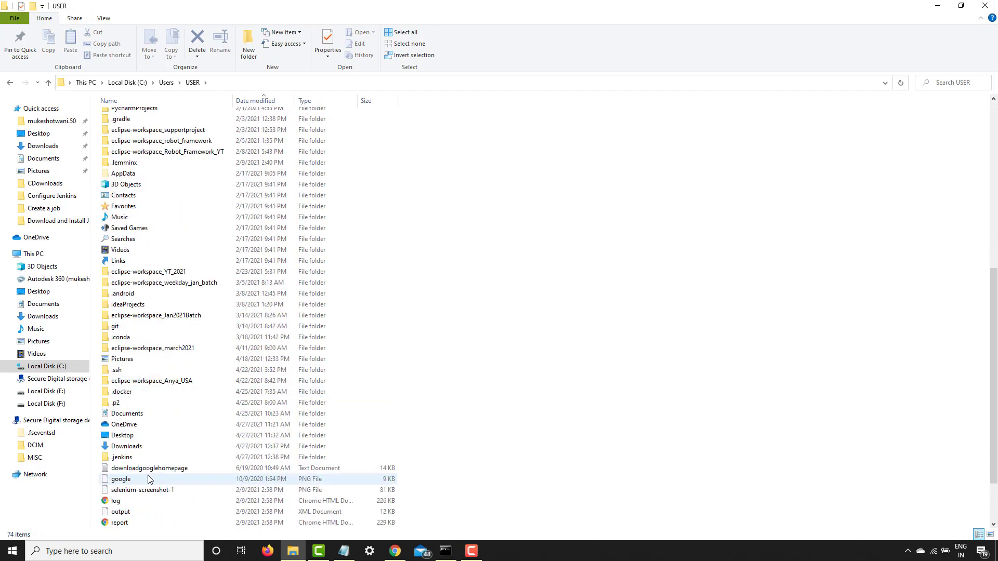
double_click(125, 458)
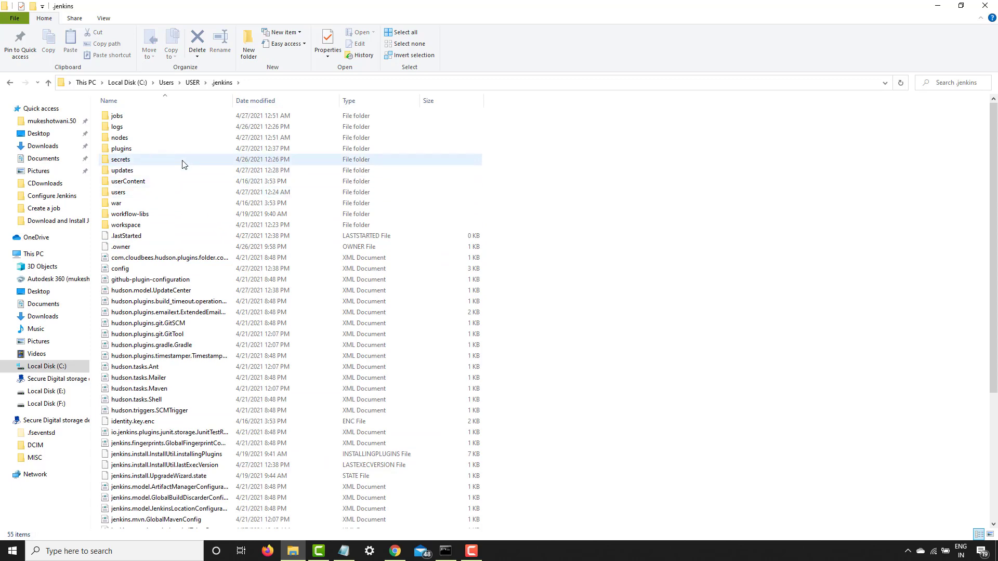
double_click(142, 151)
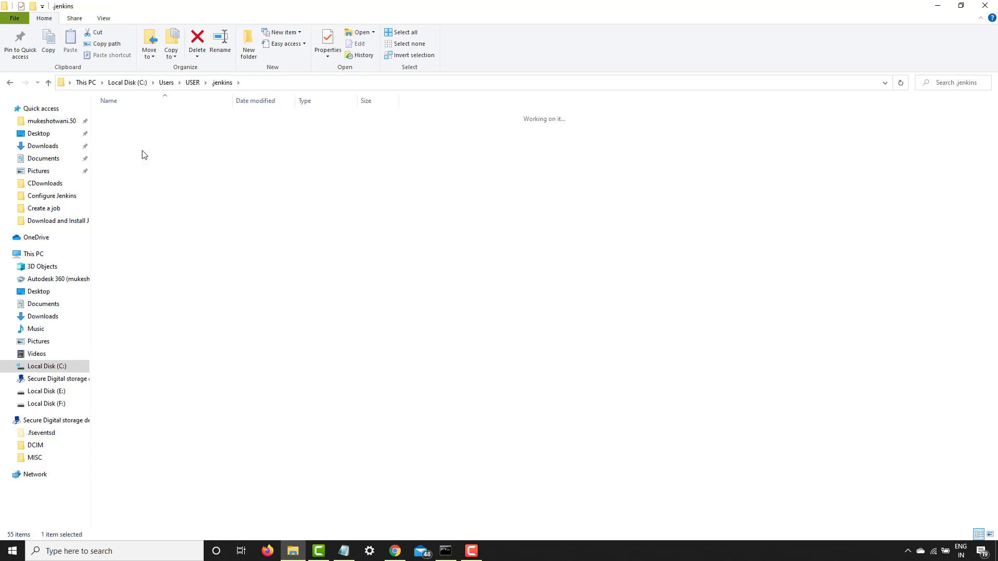
Look through the plugin folders and .jpi files and select saferestart.jpi
scroll(226, 395, down, 6)
scroll(225, 403, down, 20)
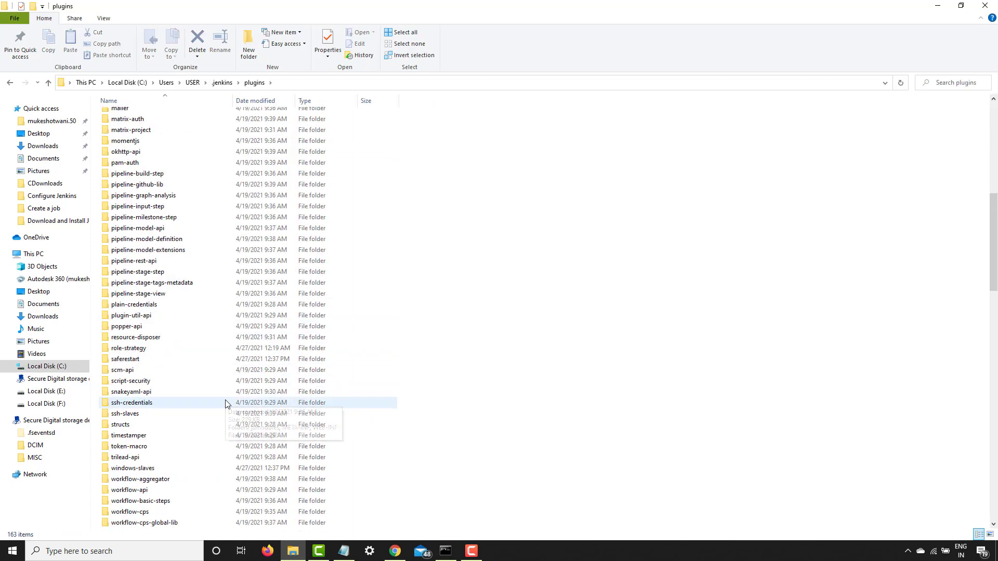
scroll(225, 403, down, 7)
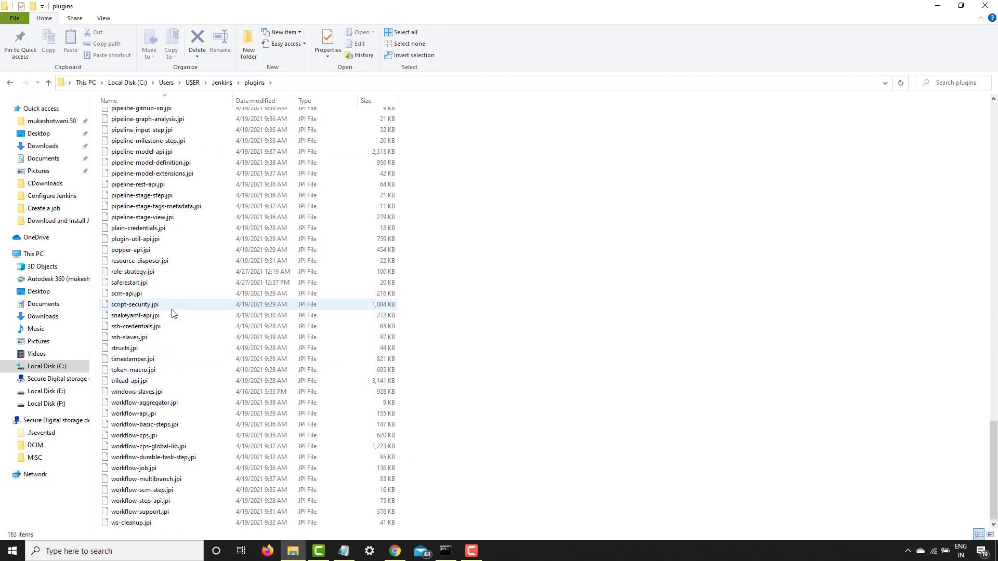
scroll(229, 337, up, 8)
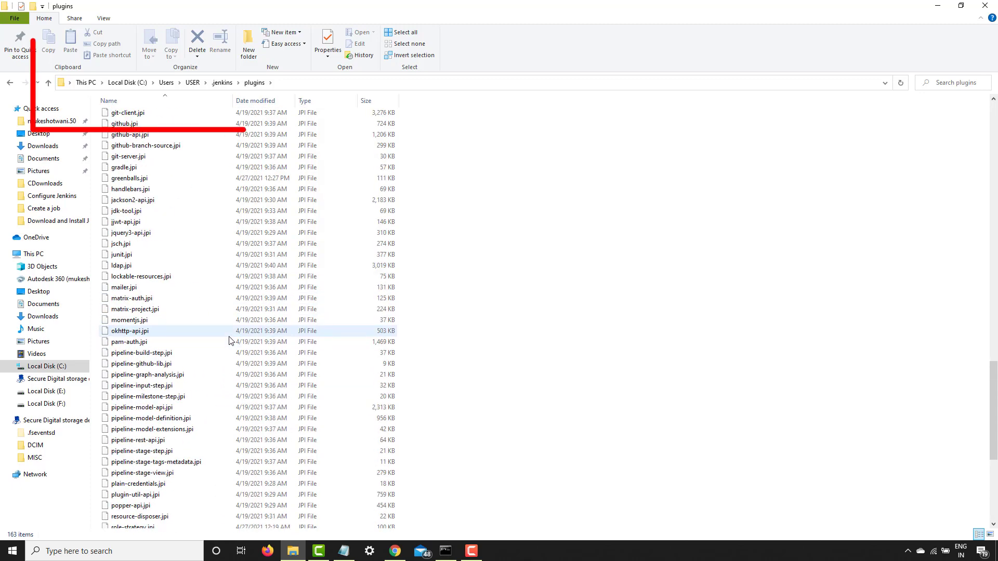
scroll(229, 340, up, 8)
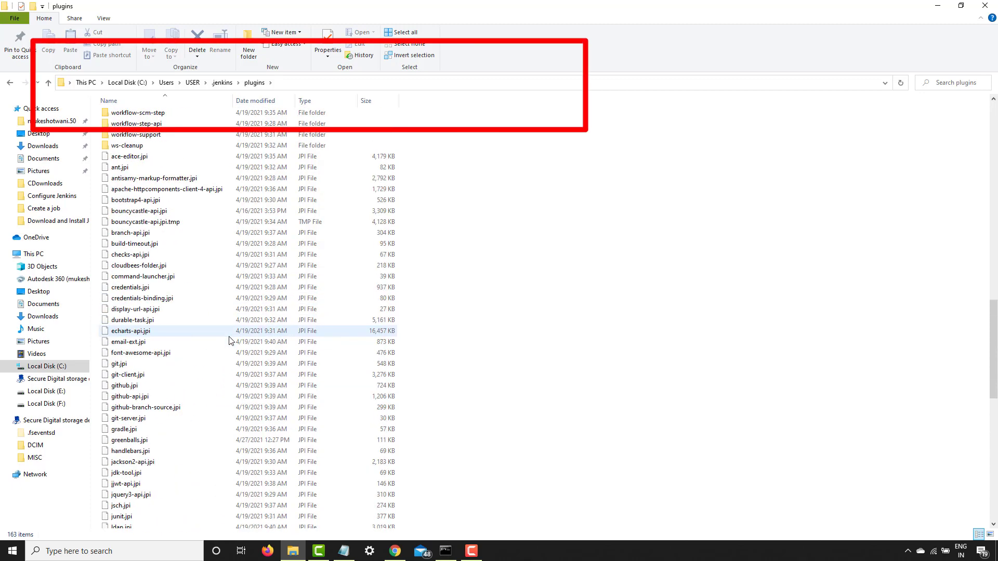
click(196, 288)
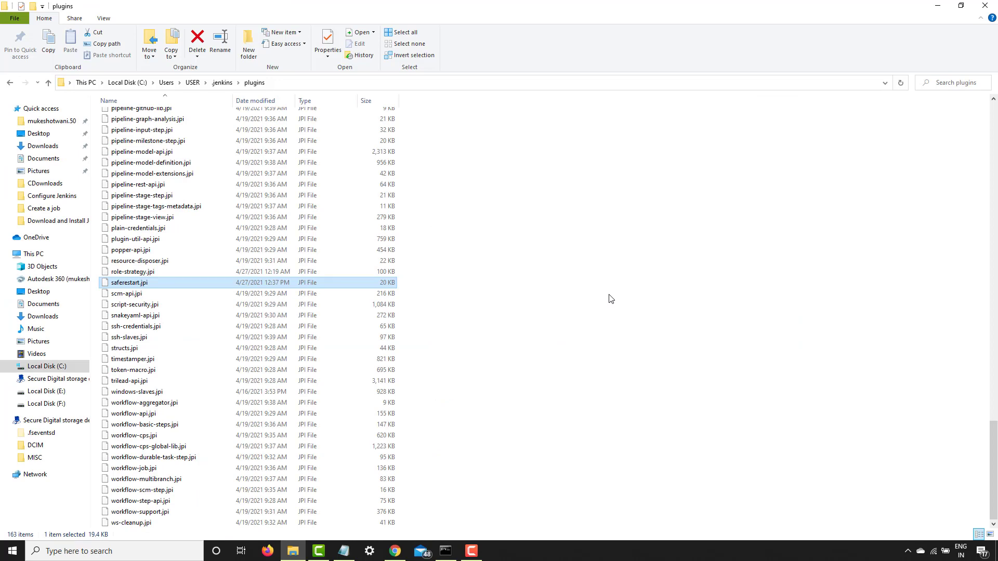
Find the greenballs folder and select the greenballs.jpi file in the Jenkins plugins folder
text(gre)
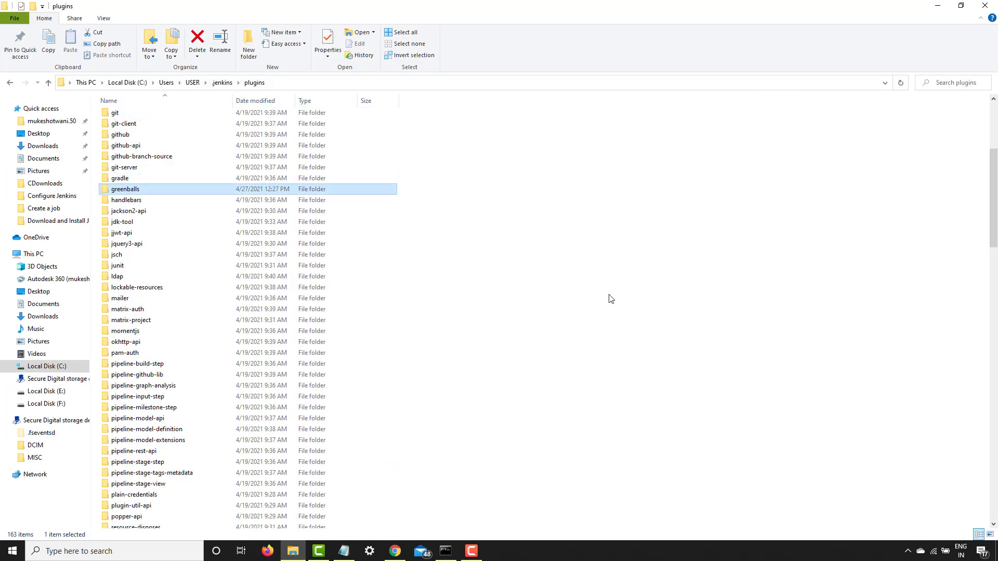
text(gre)
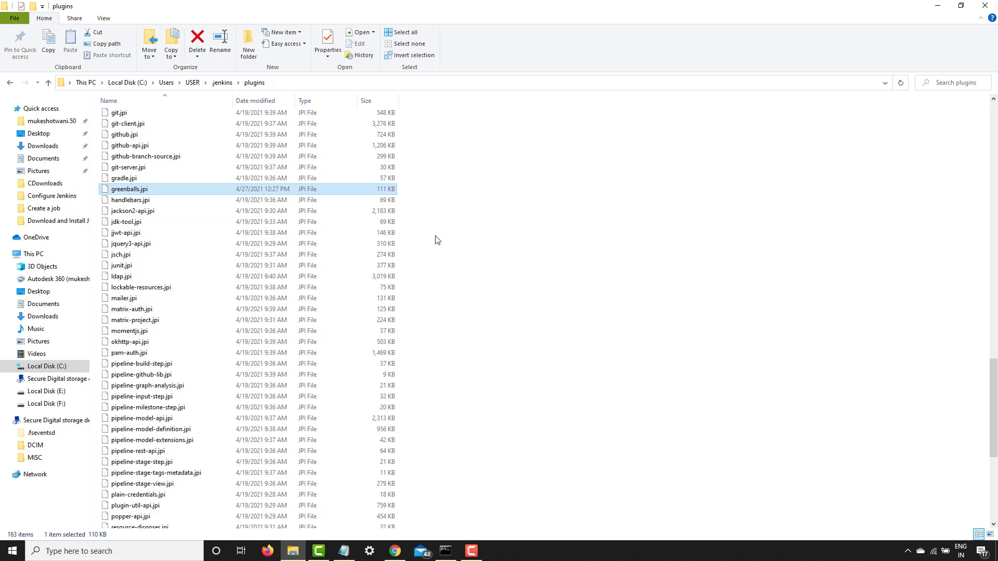
key(Tab)
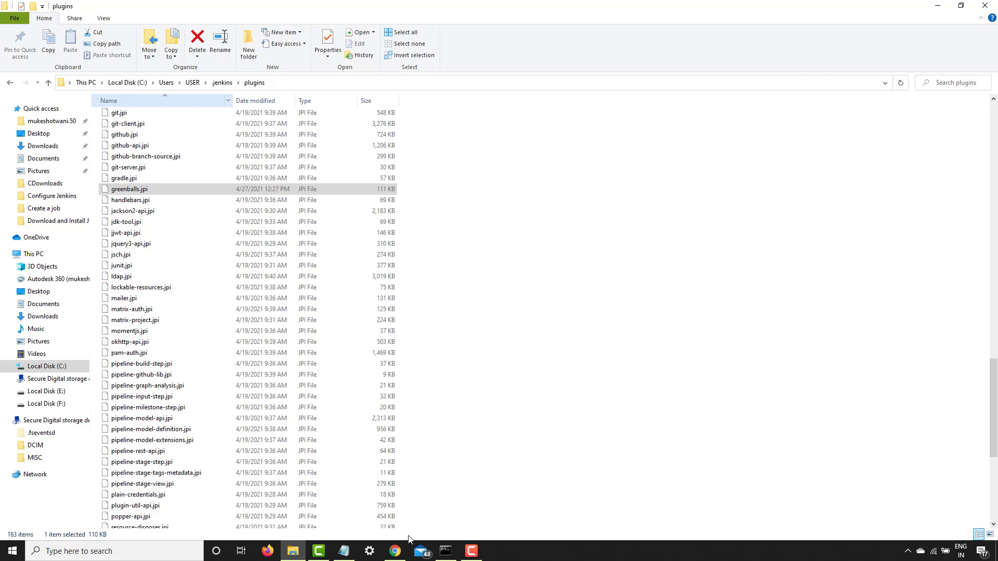
Switch to Chrome, review the release versions on the Green Balls plugin page, and return to the Jenkins dashboard
click(396, 550)
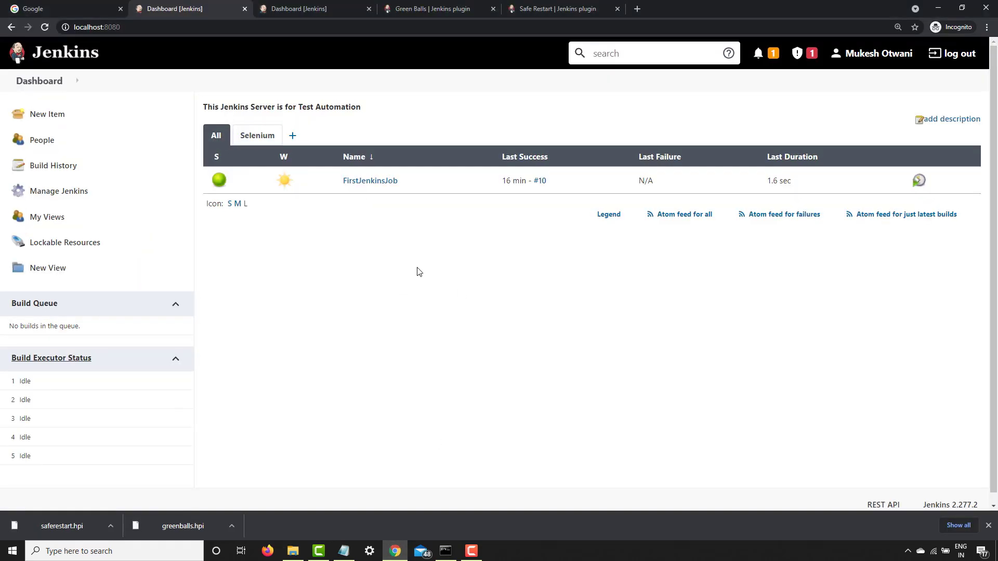
click(433, 9)
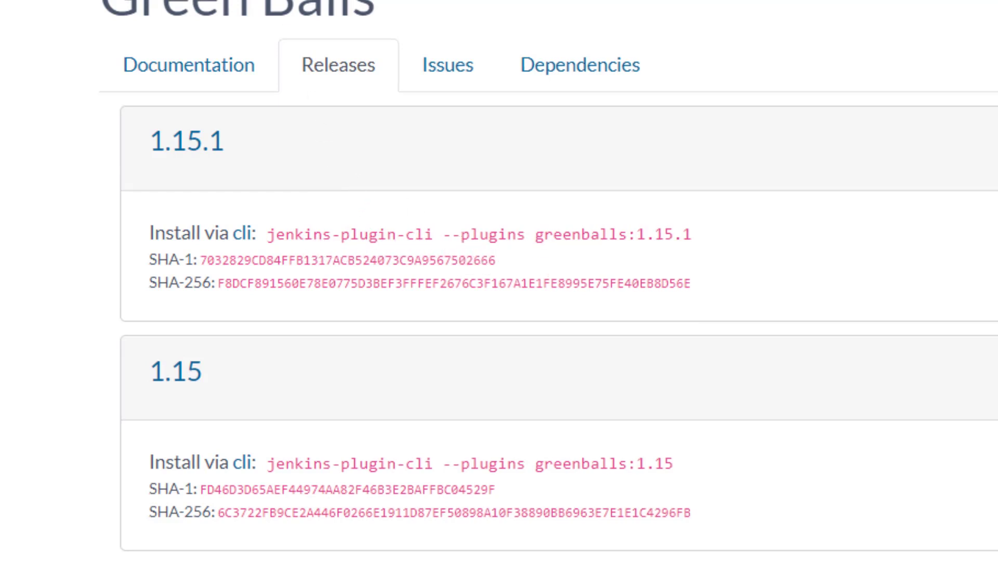
click(179, 9)
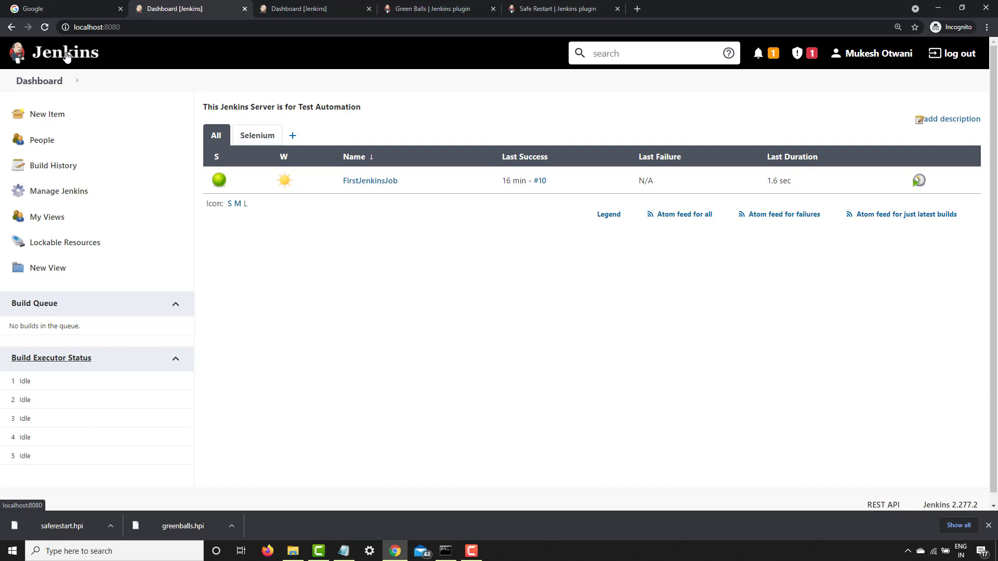
Review the Upload Plugin section in the Plugin Manager's Advanced settings and return to the dashboard
click(71, 199)
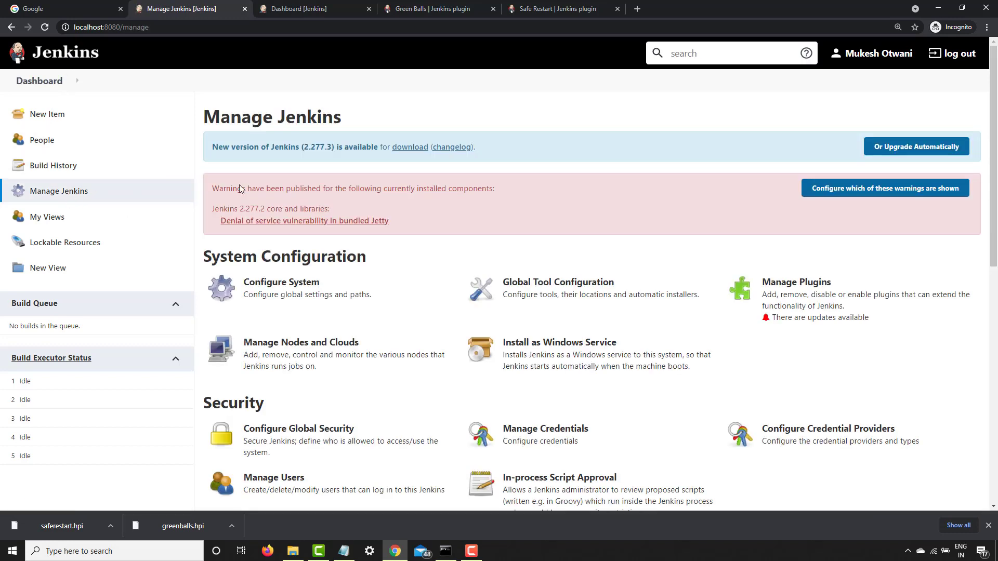
click(853, 300)
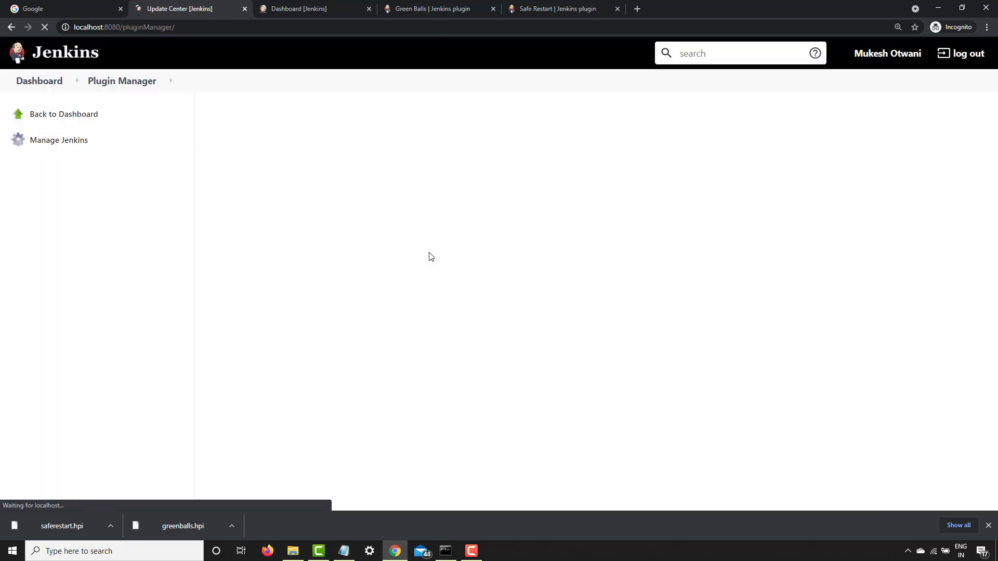
click(390, 153)
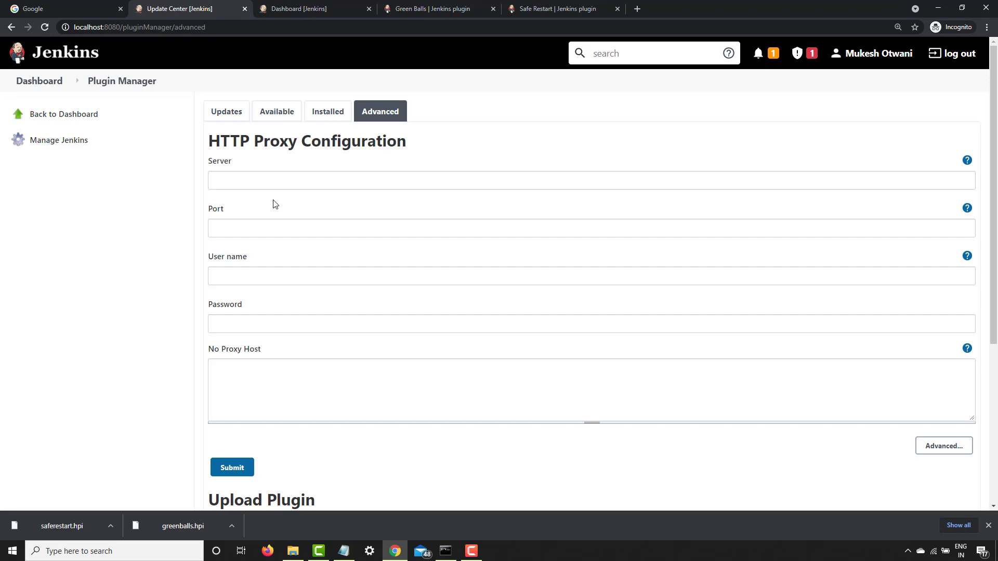
scroll(303, 380, down, 4)
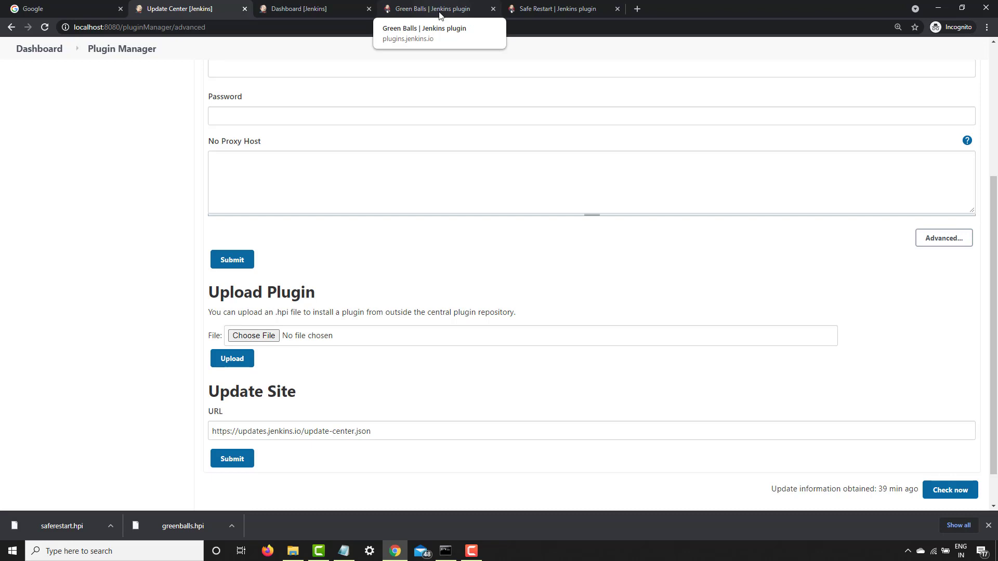
click(38, 50)
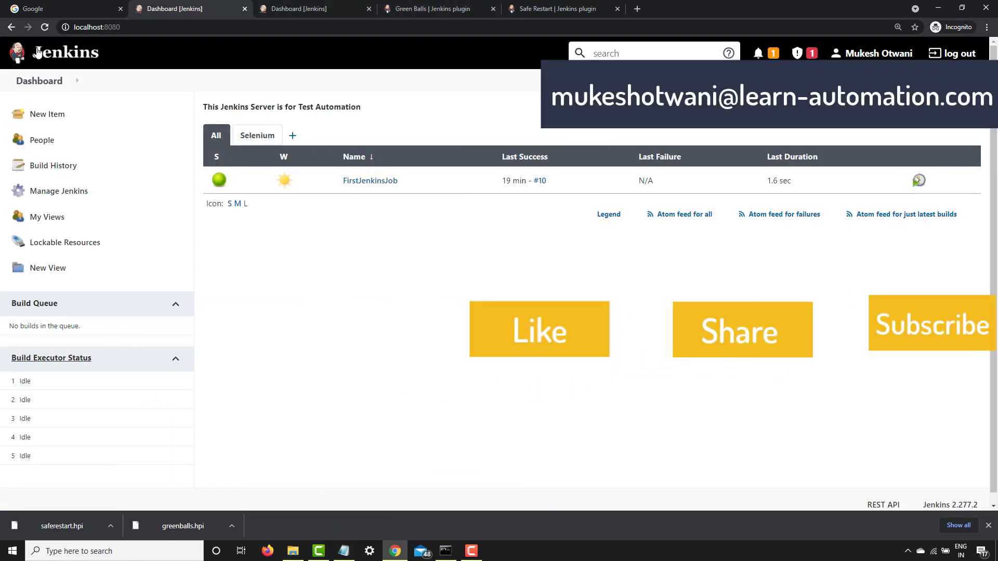